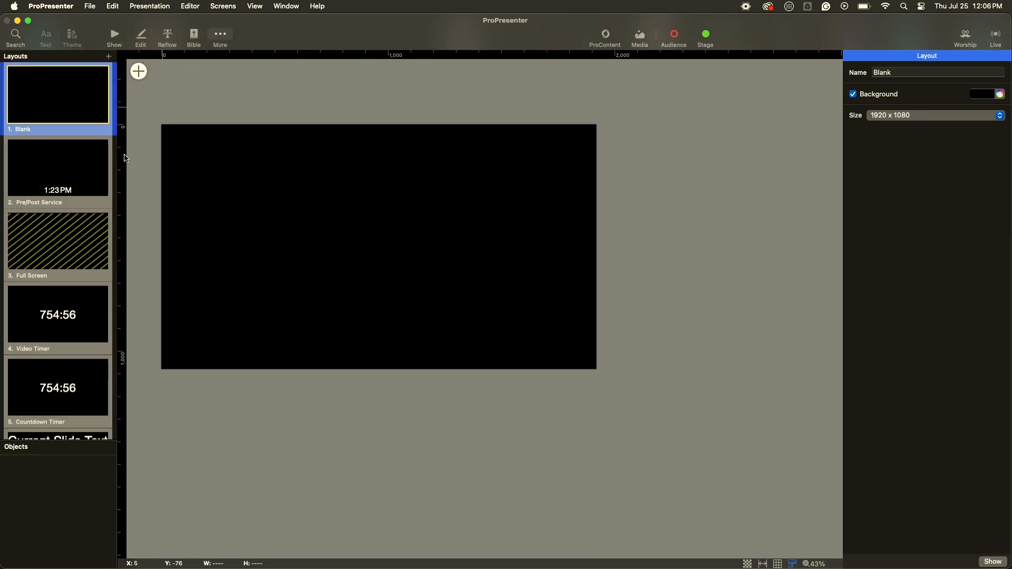
Look through the existing stage layouts and examine the Multiview (4) Layout
{"action": "scroll", "coordinate": [74, 222], "scroll_direction": "down", "scroll_amount": 10}
{"action": "right_click", "coordinate": [74, 220]}
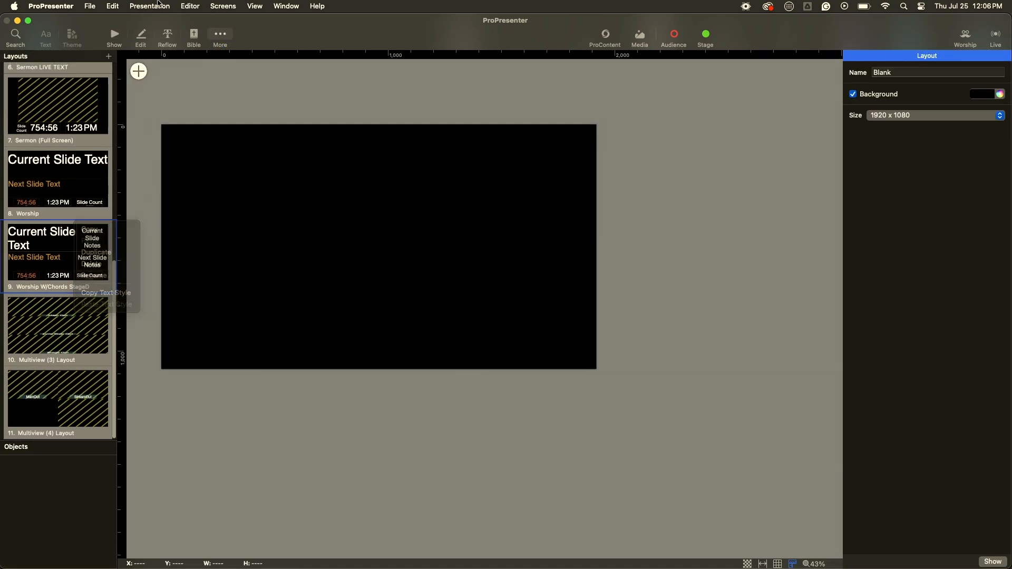
{"action": "left_click", "coordinate": [62, 385]}
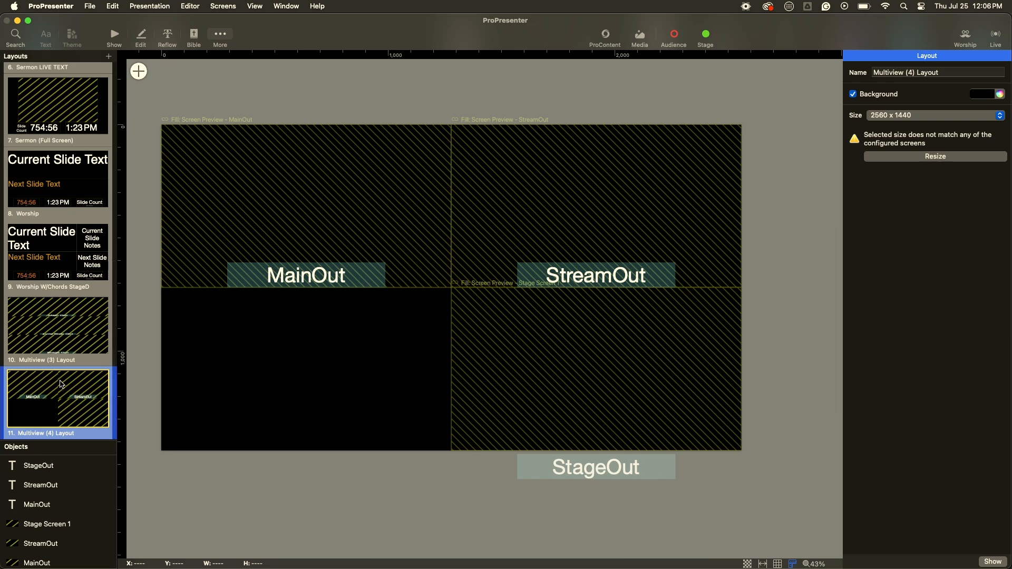
{"action": "scroll", "coordinate": [58, 264], "scroll_direction": "up", "scroll_amount": 10}
In the Full Screen layout, fill the full-size shape with the MainOut screen preview
{"action": "left_click", "coordinate": [47, 232]}
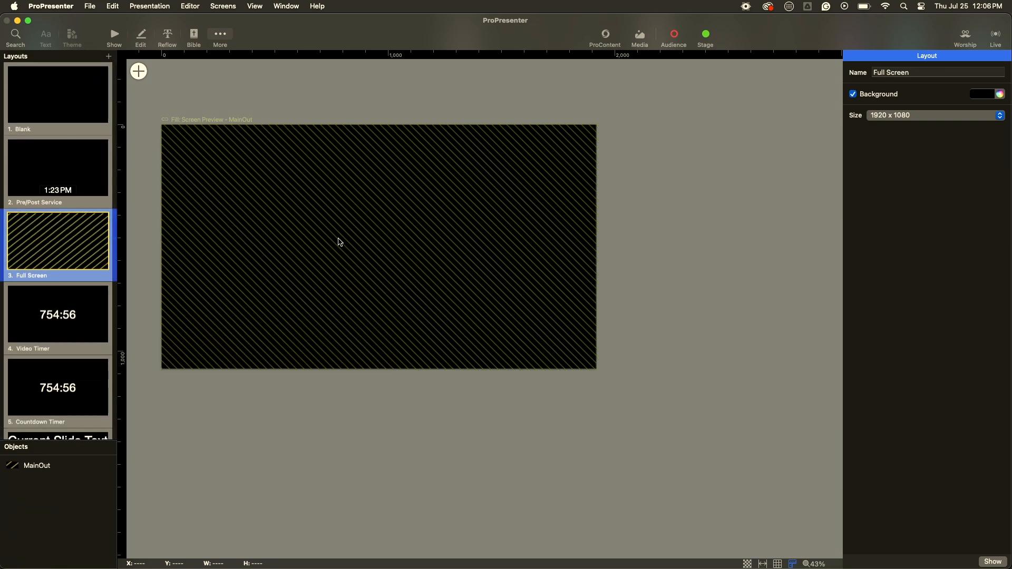
{"action": "left_click", "coordinate": [341, 243]}
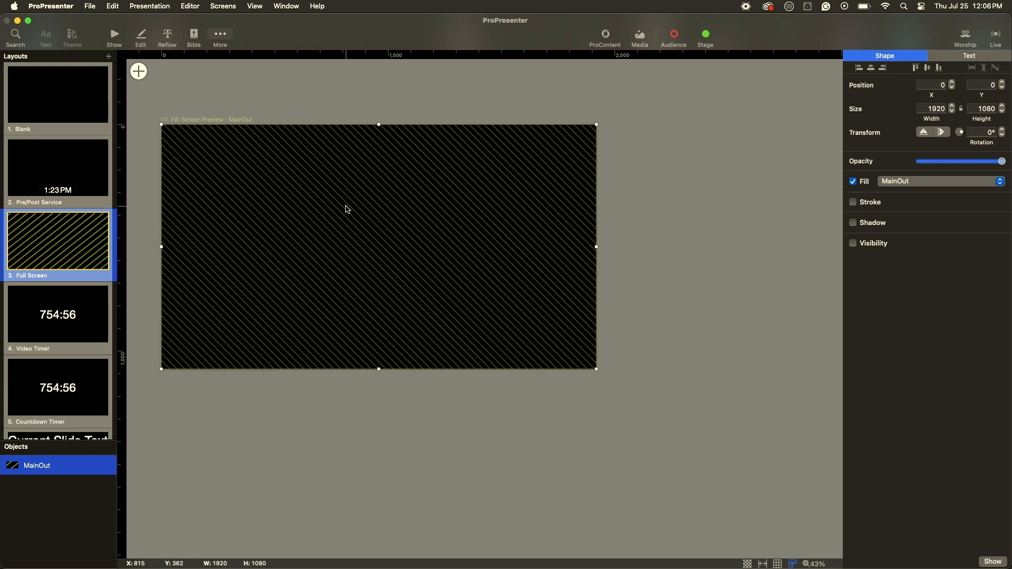
{"action": "left_click", "coordinate": [898, 182]}
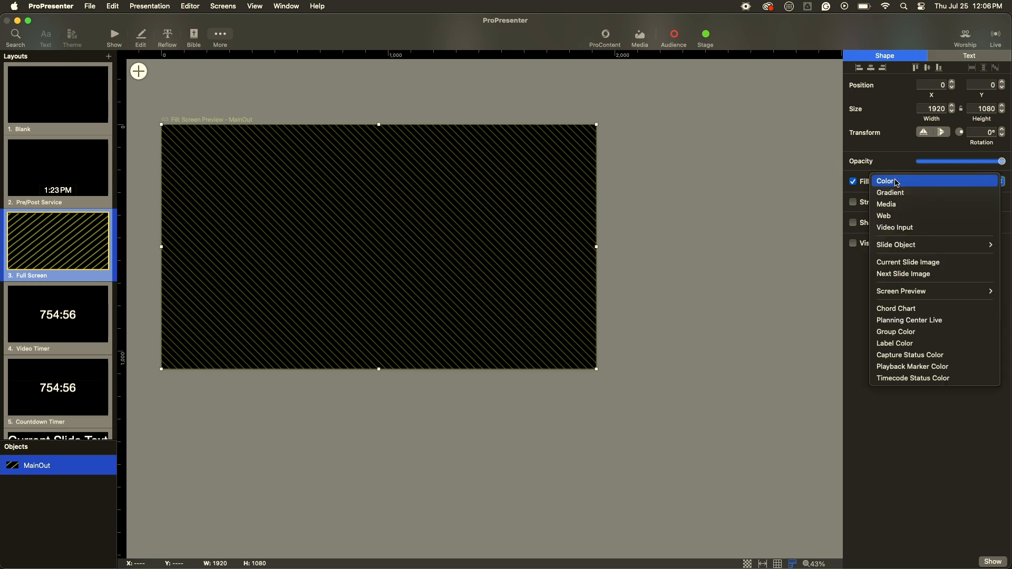
{"action": "mouse_move", "coordinate": [926, 289]}
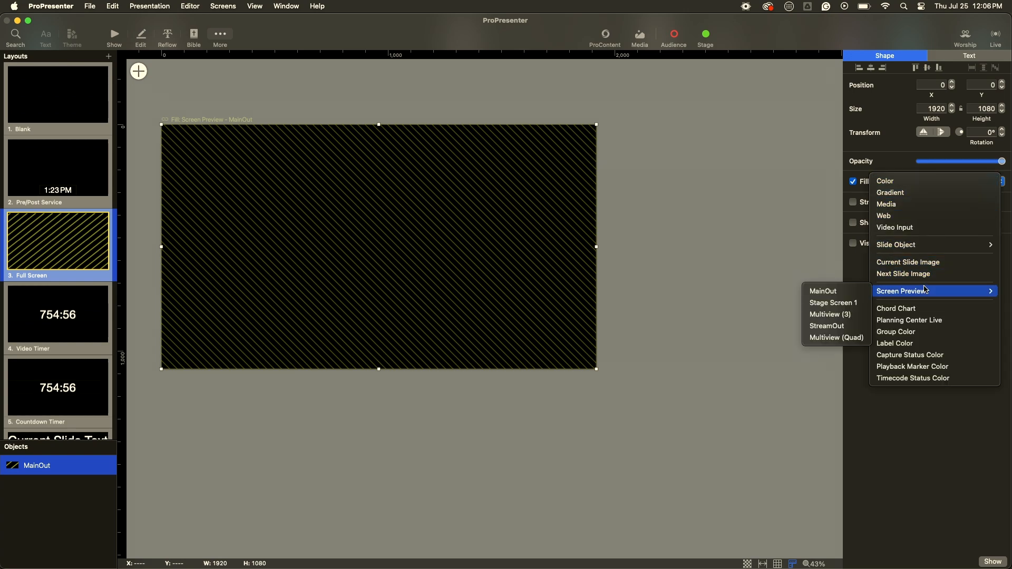
{"action": "left_click", "coordinate": [834, 296]}
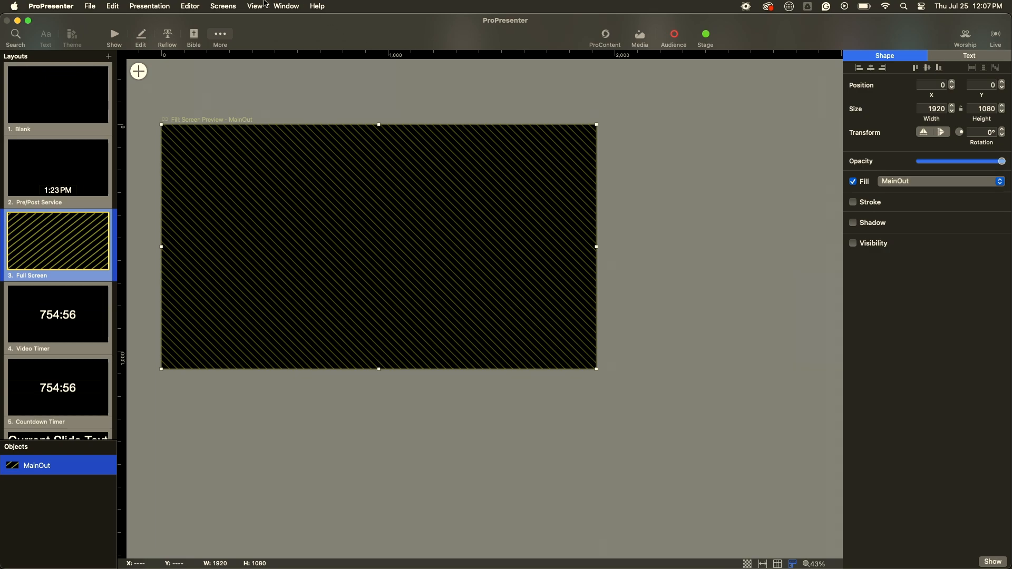
Open the screen configuration and inspect the configured screens
{"action": "left_click", "coordinate": [227, 8]}
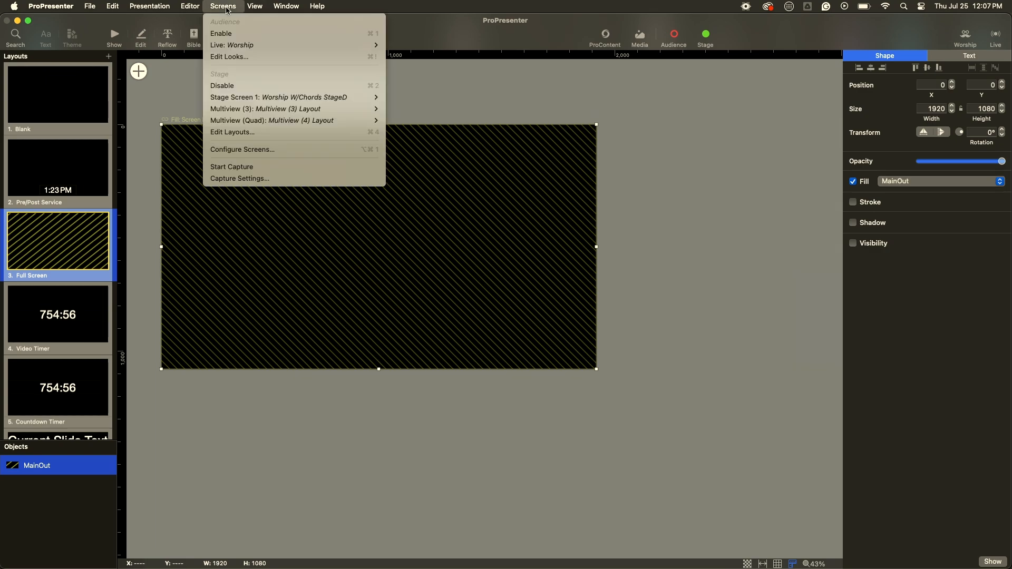
{"action": "left_click", "coordinate": [249, 150]}
{"action": "left_click", "coordinate": [286, 203]}
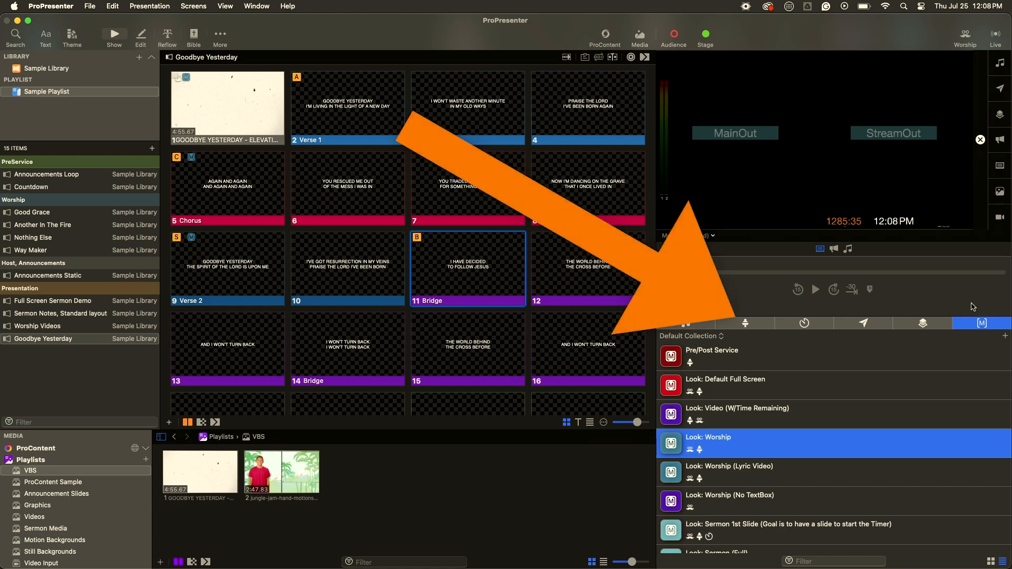
Show the stage controls and assign the Full Screen layout to Stage Screen 1
{"action": "left_click", "coordinate": [747, 324]}
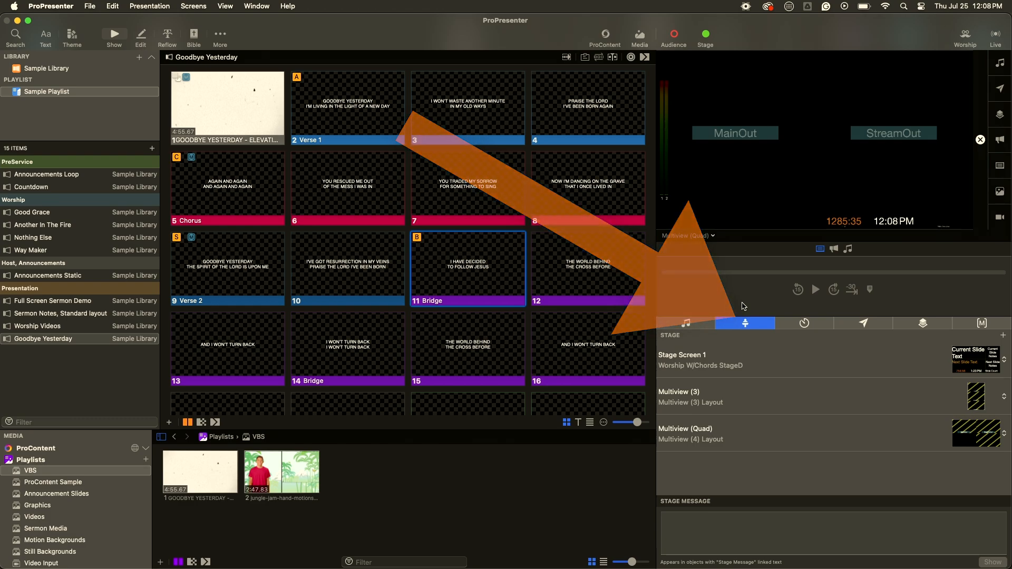
{"action": "left_click", "coordinate": [993, 360]}
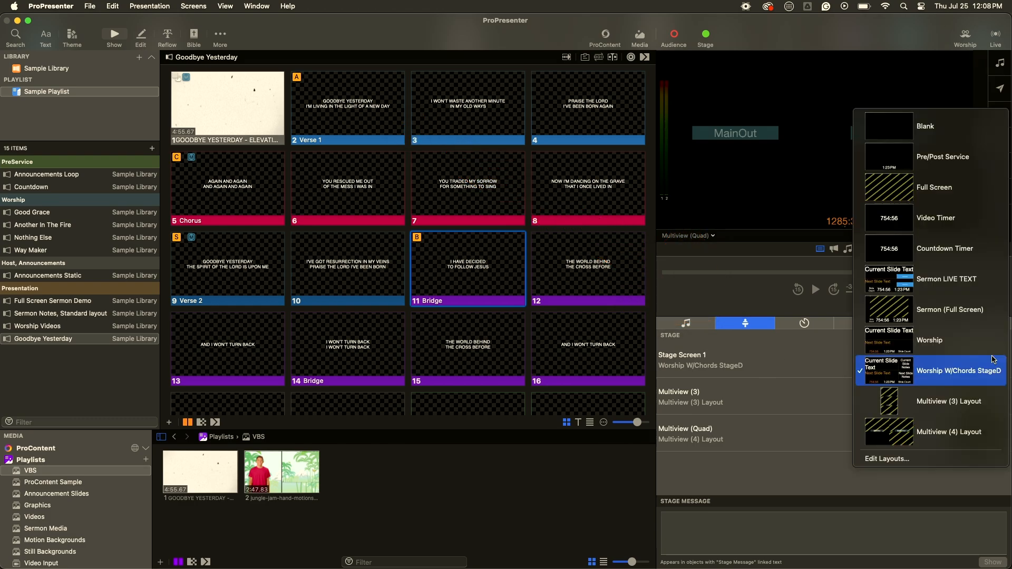
{"action": "left_click", "coordinate": [930, 188]}
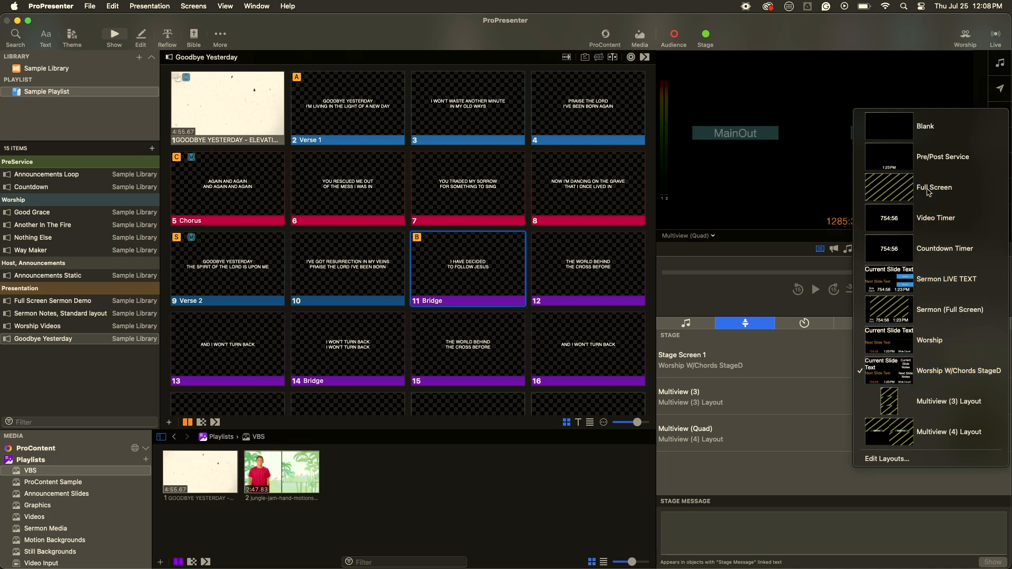
Play the opening of the Good Grace presentation, and assign the Full Screen layout to Stage Screen 1 again
{"action": "left_click", "coordinate": [65, 217]}
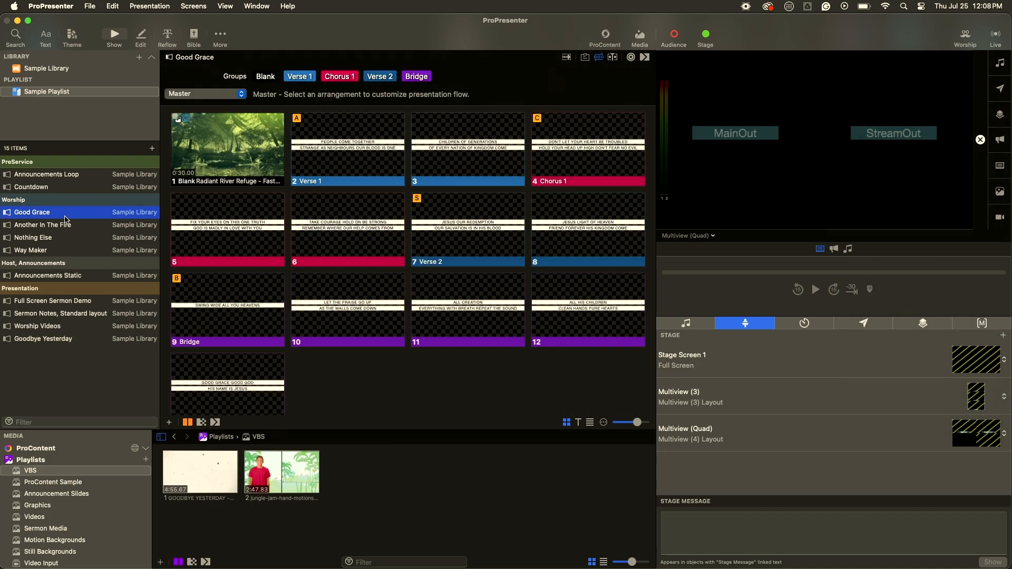
{"action": "left_click", "coordinate": [228, 157]}
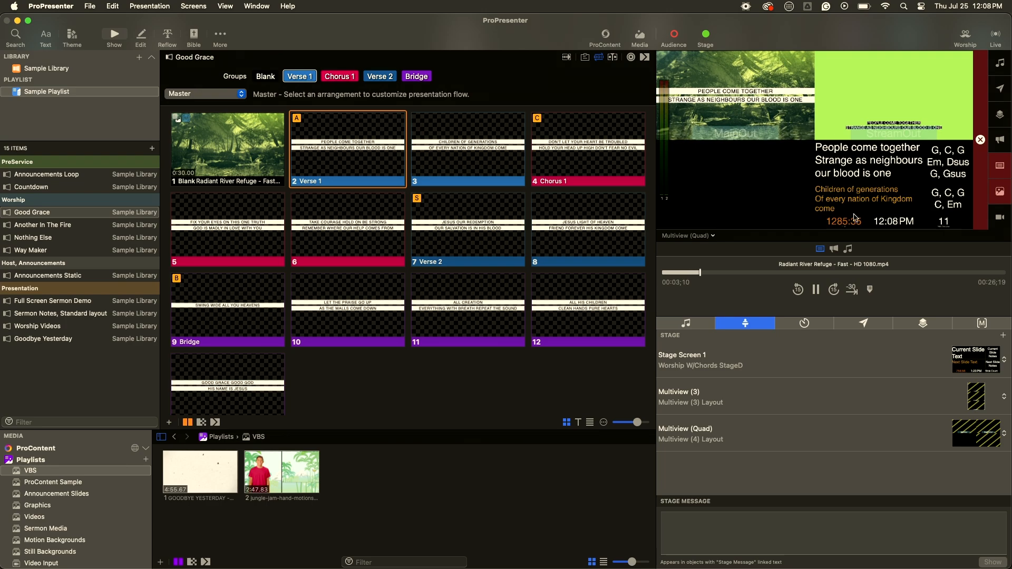
{"action": "left_click", "coordinate": [976, 363]}
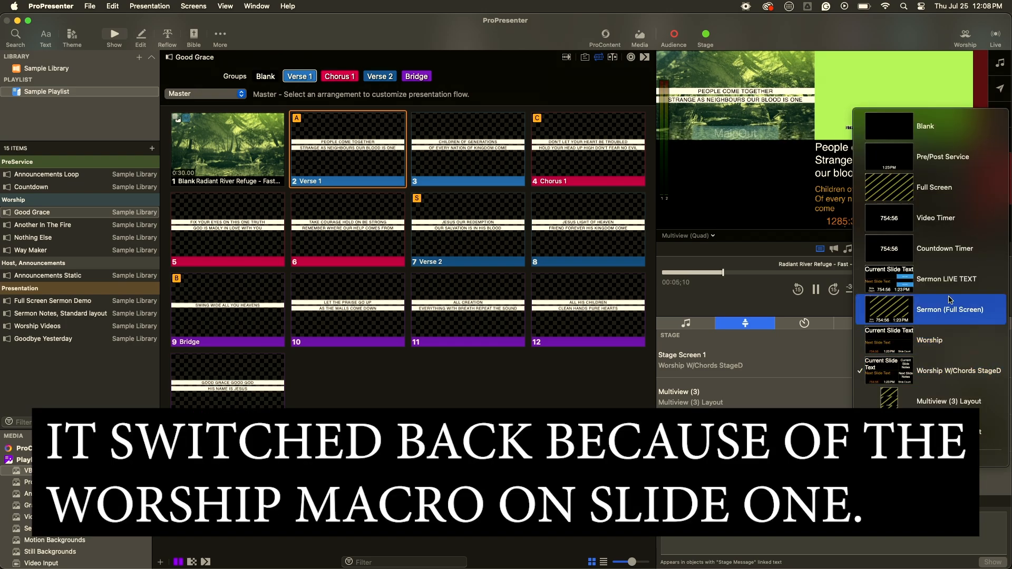
{"action": "left_click", "coordinate": [932, 198]}
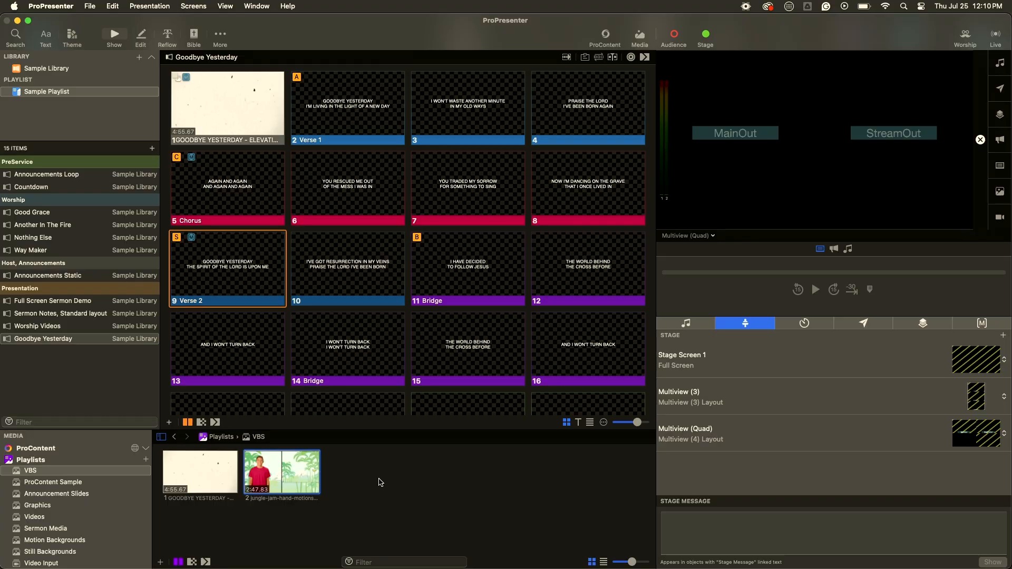
Create a new presentation named VBS Videos and add it to Sample Playlist
{"action": "left_click", "coordinate": [94, 6]}
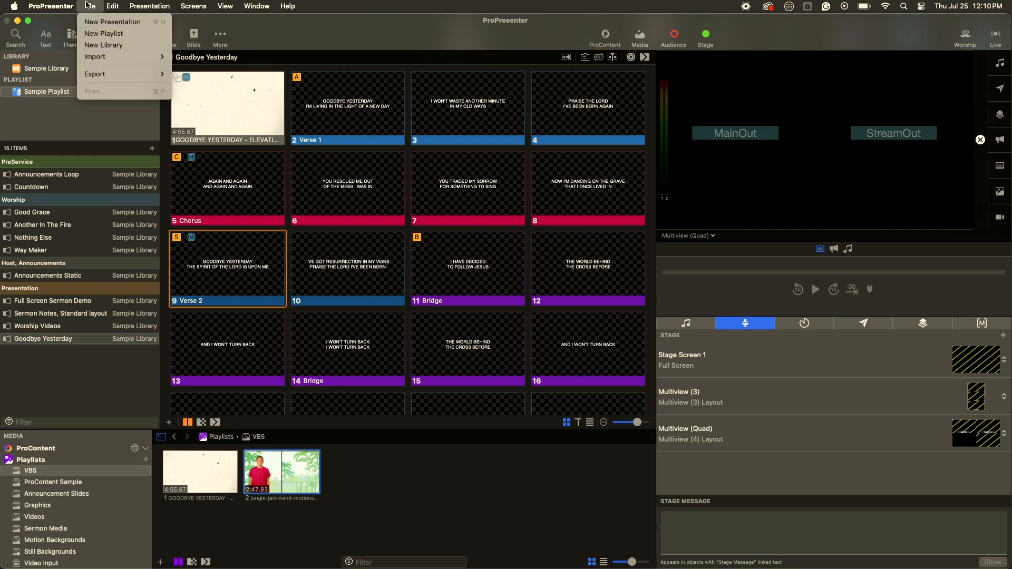
{"action": "left_click", "coordinate": [103, 23]}
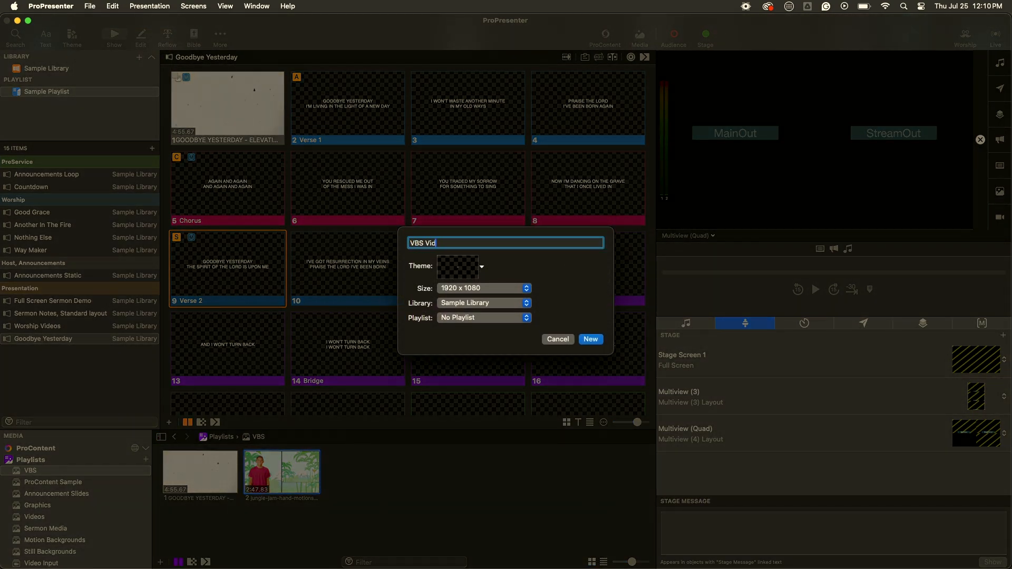
{"action": "left_click", "coordinate": [516, 319]}
{"action": "left_click", "coordinate": [489, 333]}
{"action": "left_click", "coordinate": [588, 339]}
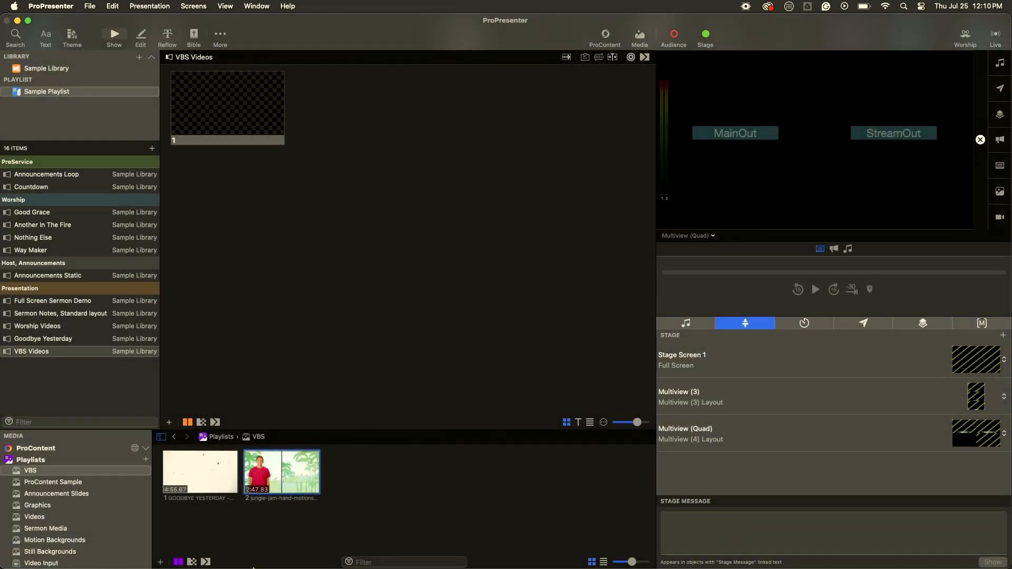
Add the jungle-jam split, pip and lyrics-instrumental video files from the Downloads folder to the VBS media playlist
{"action": "left_click", "coordinate": [124, 553]}
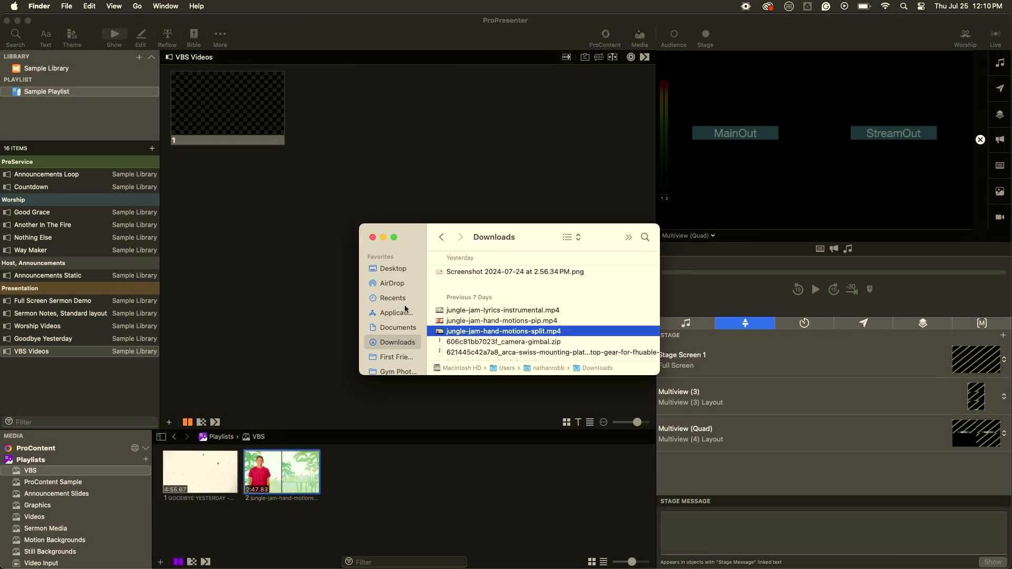
{"action": "left_click", "coordinate": [459, 313], "text": "shift"}
{"action": "left_click_drag", "start_coordinate": [459, 312], "coordinate": [416, 475]}
Delete the unneeded Goodbye Yesterday and split hand-motions clips from the VBS media playlist
{"action": "left_click", "coordinate": [385, 517]}
{"action": "left_click_drag", "start_coordinate": [385, 517], "coordinate": [302, 484]}
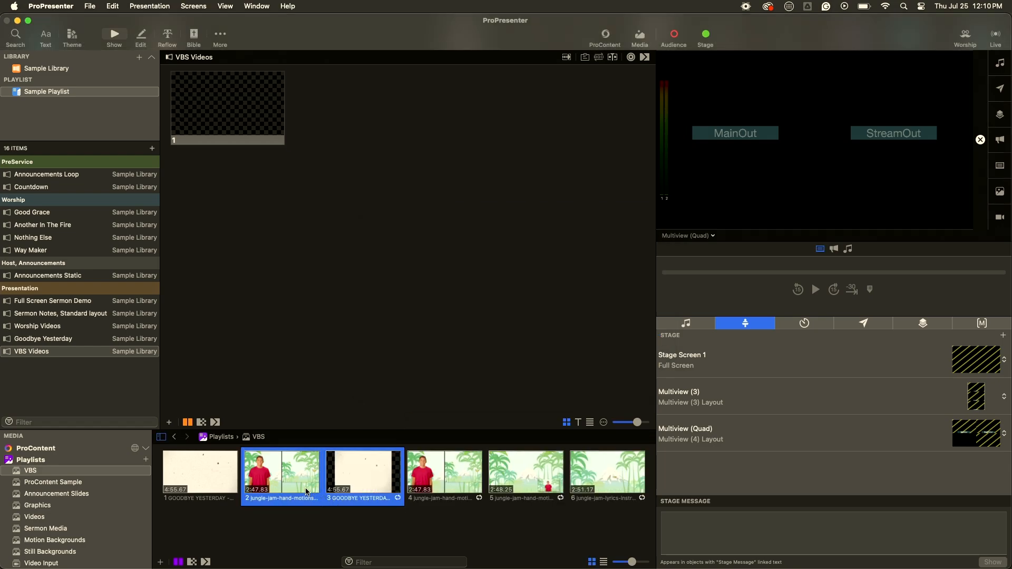
{"action": "key", "text": "Delete"}
{"action": "left_click", "coordinate": [539, 257]}
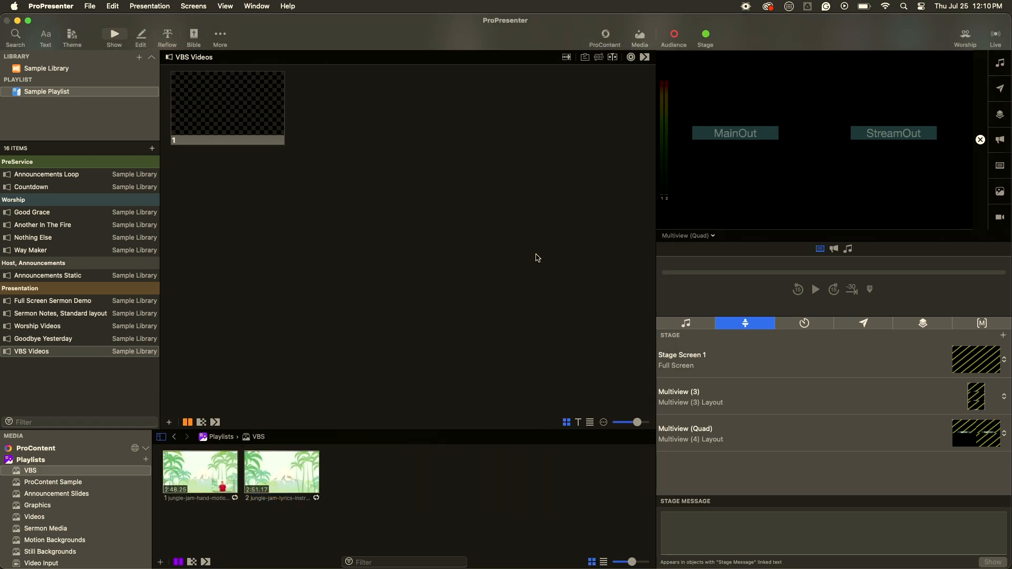
{"action": "key", "text": "super+a"}
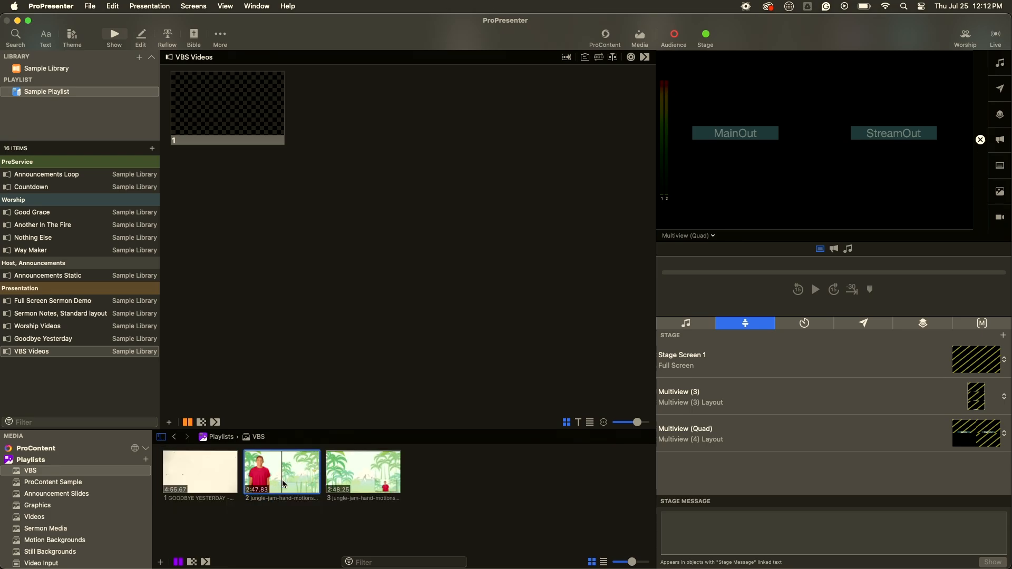
Add jungle-jam-hand-motions-split.mp4 to the VBS Videos presentation as a slide and delete the blank slide
{"action": "left_click_drag", "start_coordinate": [277, 480], "coordinate": [326, 215]}
{"action": "left_click", "coordinate": [230, 147]}
{"action": "key", "text": "Delete"}
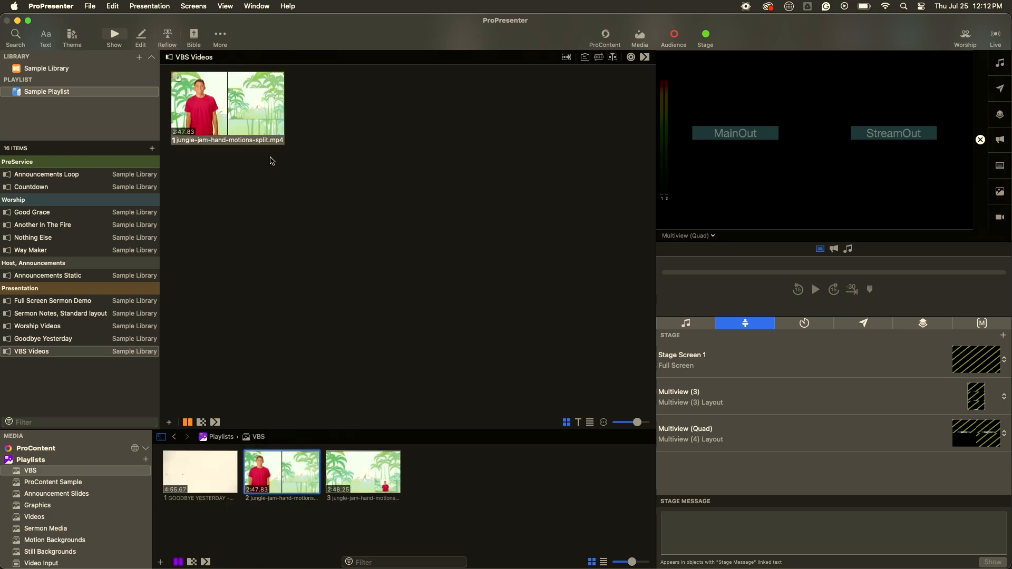
Attach the Look: Default Full Screen macro to the split video slide and play the slide
{"action": "left_click", "coordinate": [984, 324]}
{"action": "left_click_drag", "start_coordinate": [738, 386], "coordinate": [258, 121]}
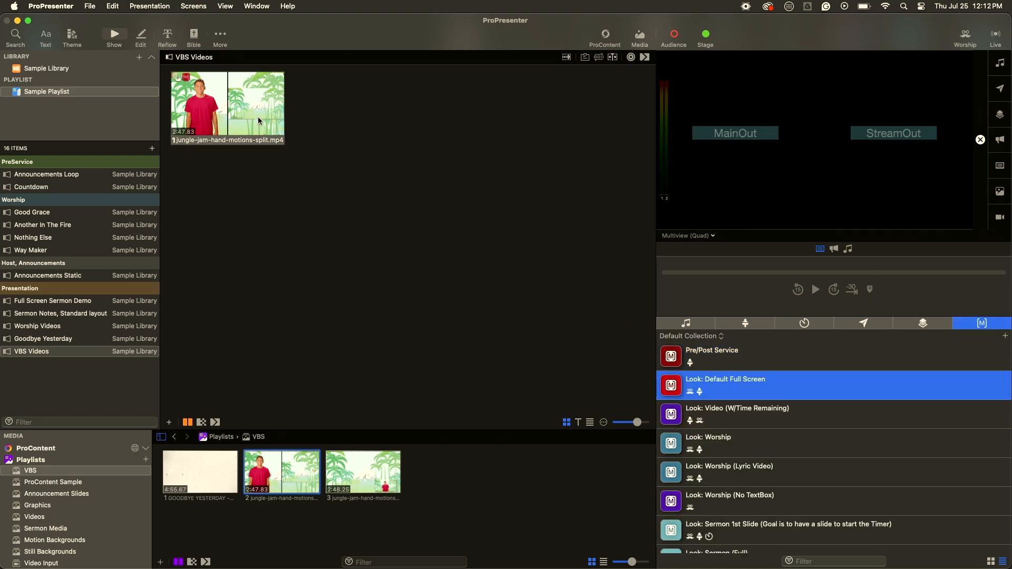
{"action": "left_click", "coordinate": [244, 110]}
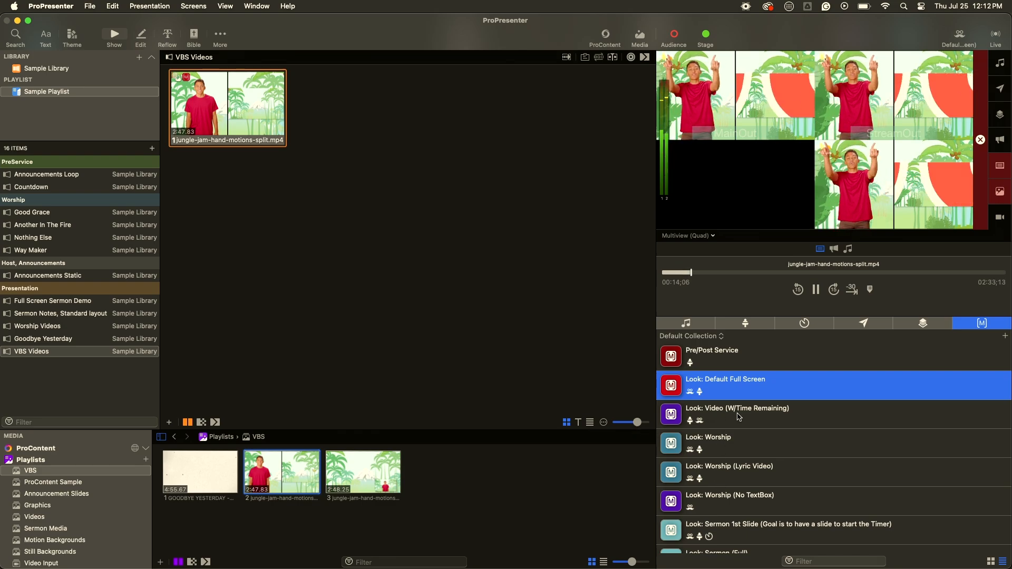
Change the slide's macro action to Look: Video (W/Time Remaining)
{"action": "right_click", "coordinate": [247, 118]}
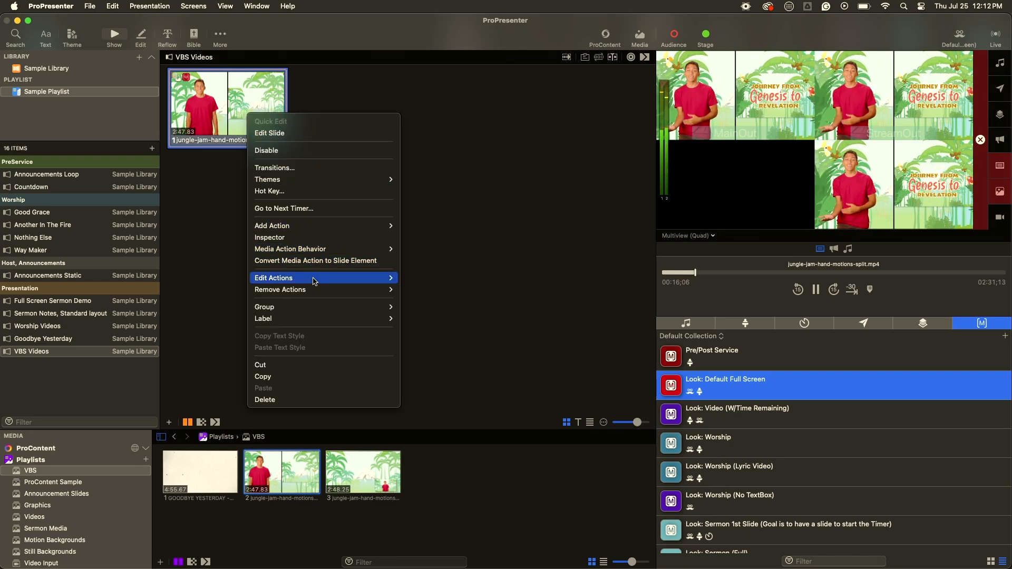
{"action": "mouse_move", "coordinate": [318, 280]}
{"action": "mouse_move", "coordinate": [483, 280]}
{"action": "mouse_move", "coordinate": [562, 278]}
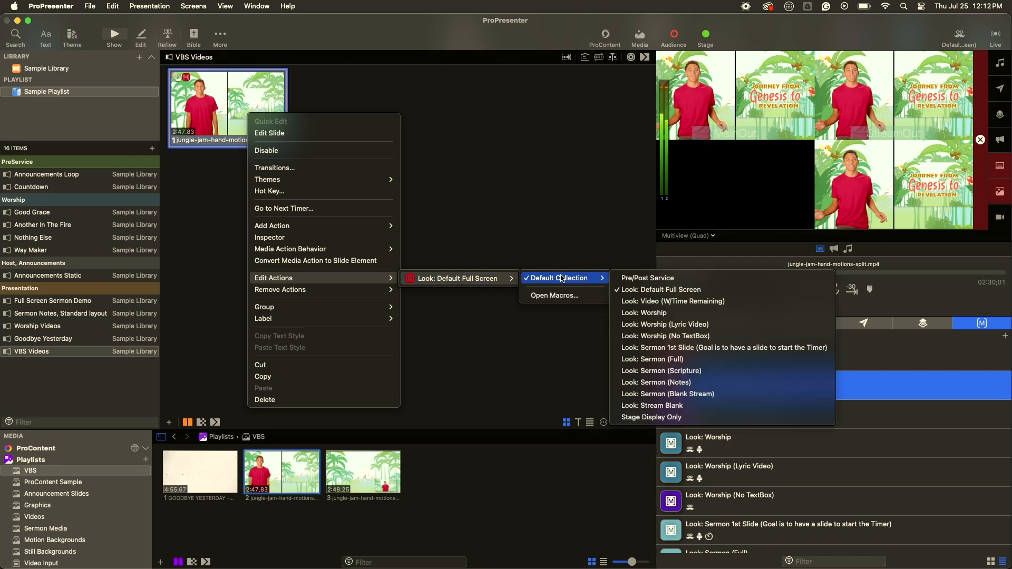
{"action": "left_click", "coordinate": [673, 301]}
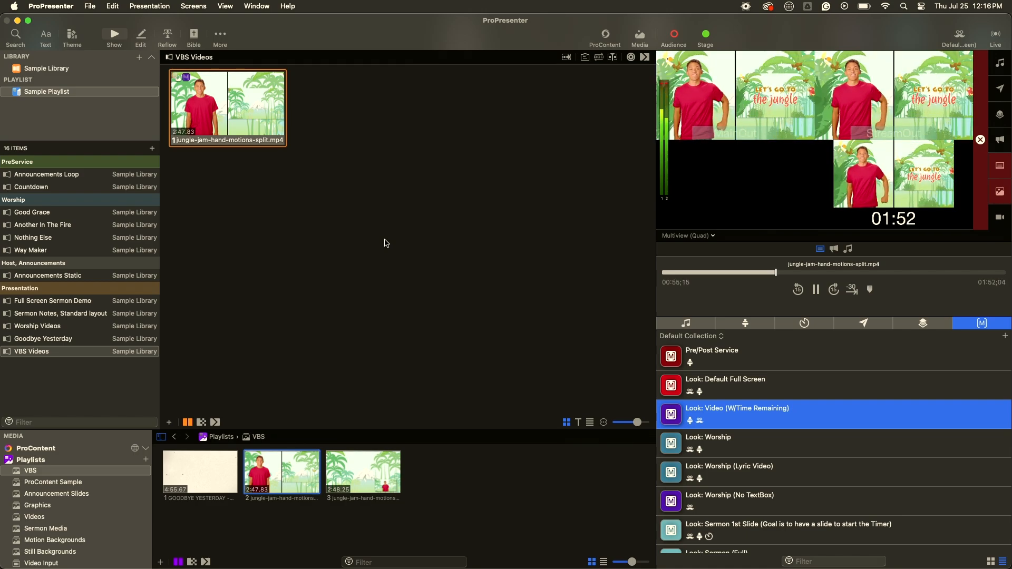
Replace the split video slide in VBS Videos with jungle-jam-hand-motions-pip.mp4, clearing the current output, and play the new slide
{"action": "left_click_drag", "start_coordinate": [337, 191], "coordinate": [249, 124]}
{"action": "key", "text": "Delete"}
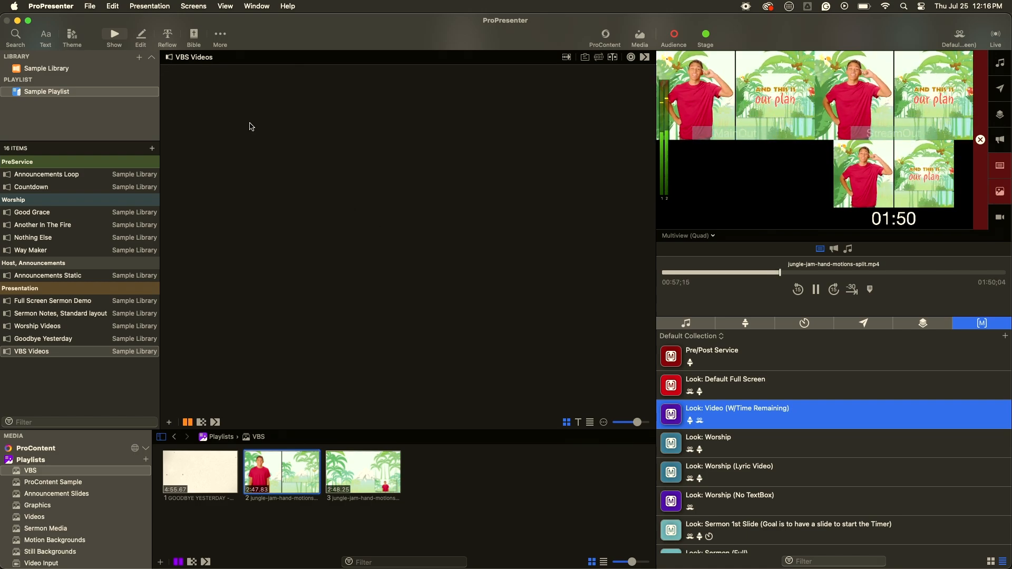
{"action": "left_click", "coordinate": [981, 127]}
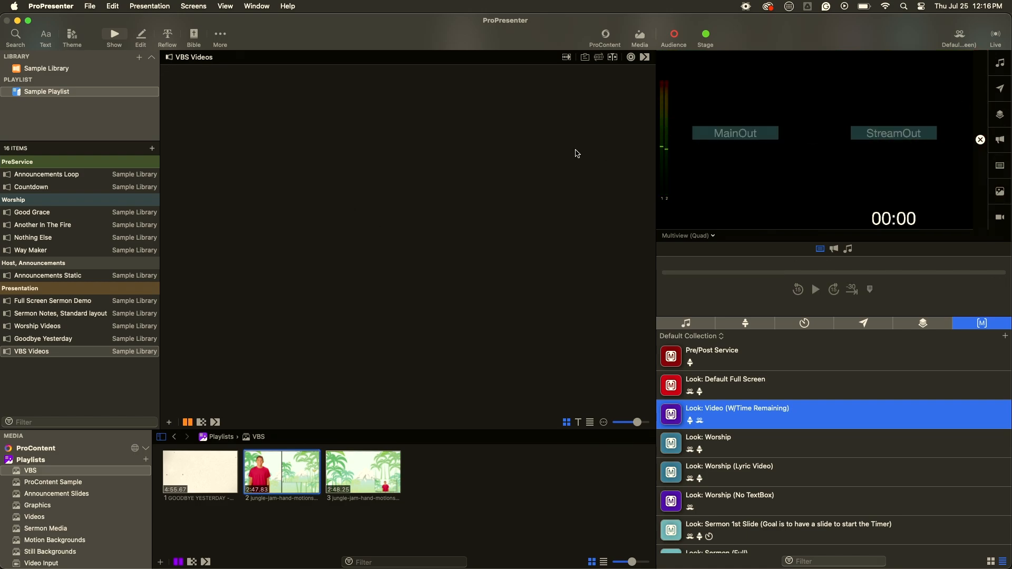
{"action": "left_click_drag", "start_coordinate": [386, 482], "coordinate": [235, 136]}
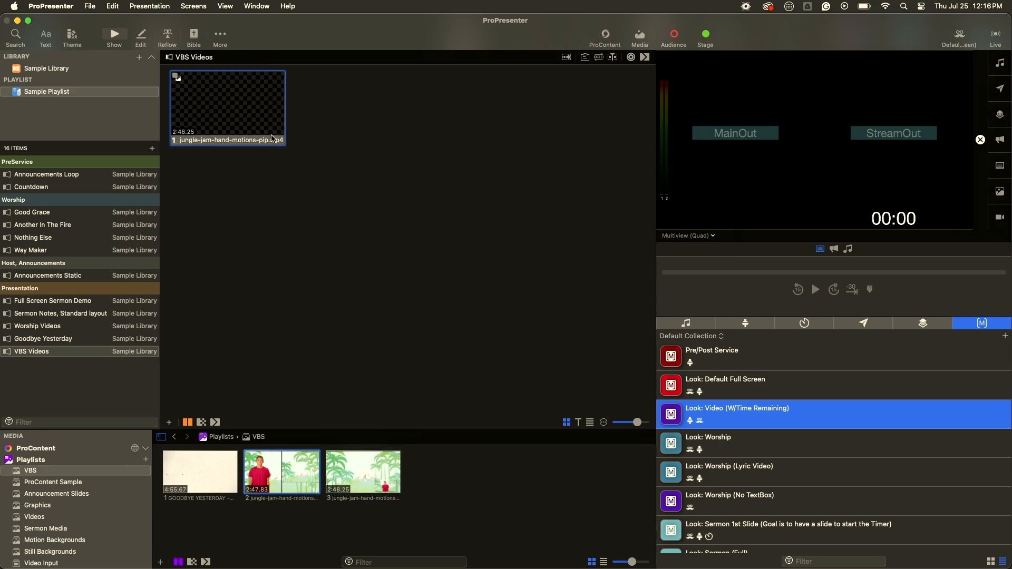
{"action": "left_click", "coordinate": [226, 109]}
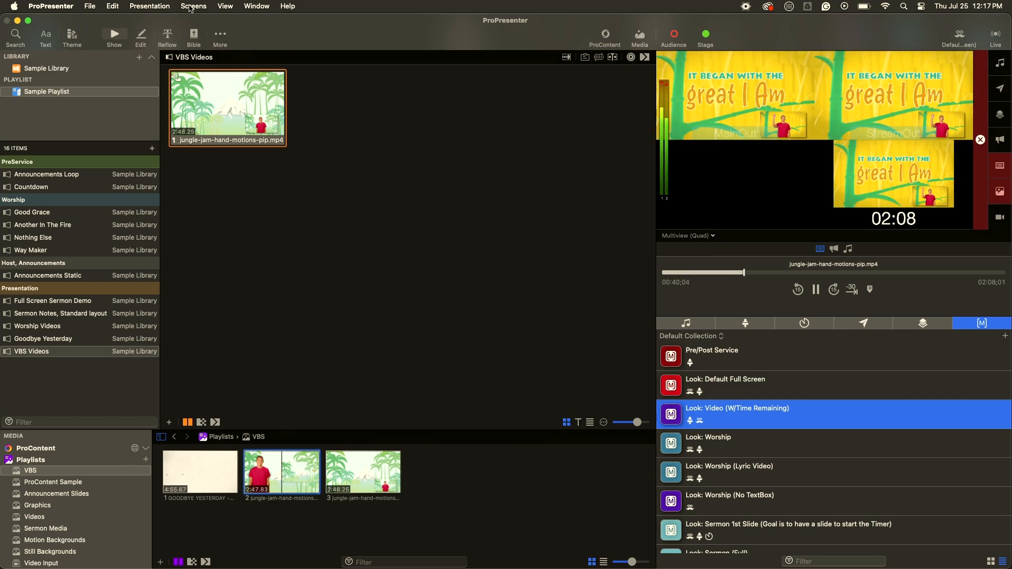
Create a stage layout named VBS Theme Song (Split) and fill it with the jungle-jam-hand-motions-split.mp4 video
{"action": "left_click", "coordinate": [193, 6]}
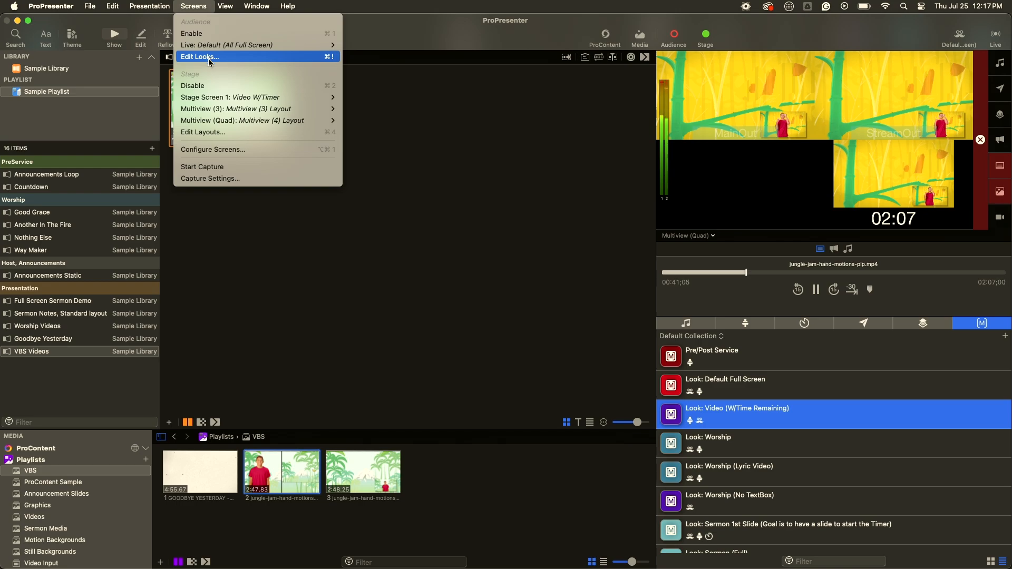
{"action": "left_click", "coordinate": [203, 132]}
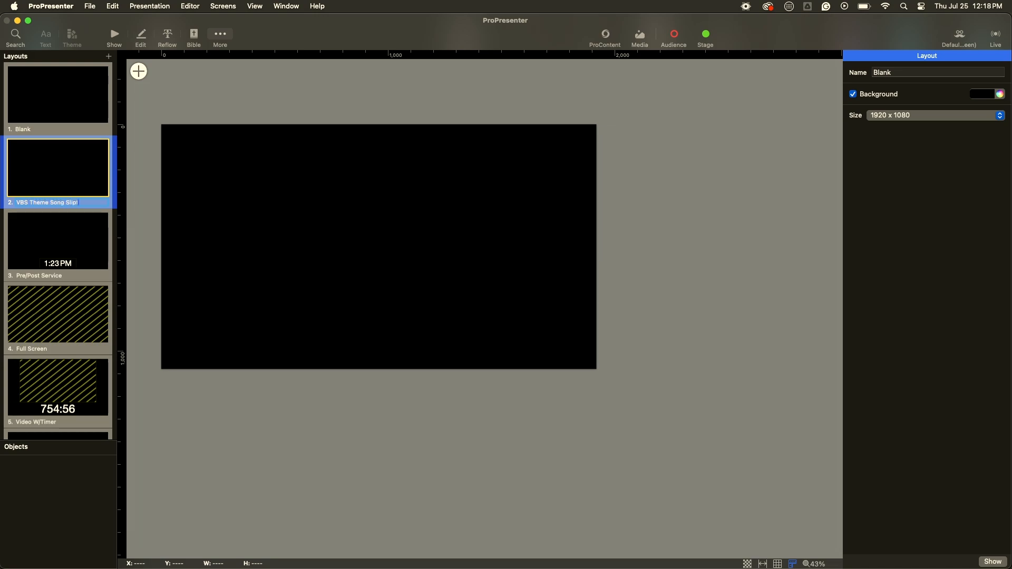
{"action": "key", "text": "Return"}
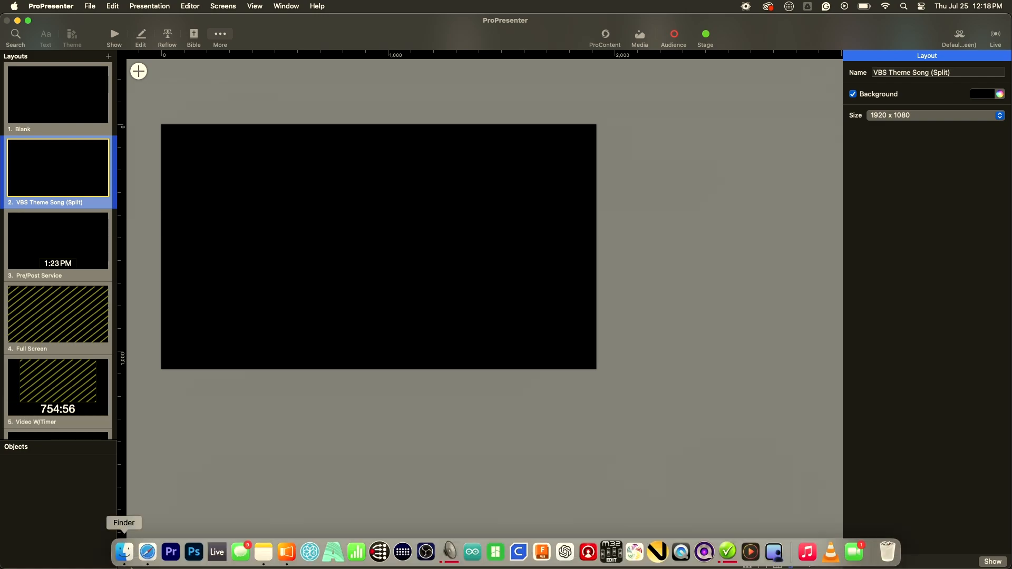
{"action": "left_click", "coordinate": [124, 549]}
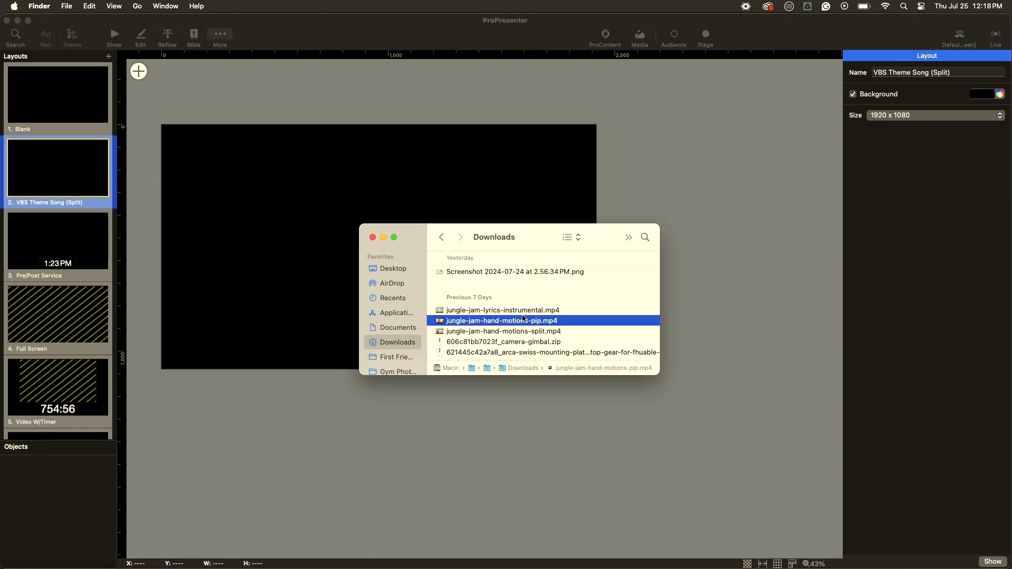
{"action": "left_click_drag", "start_coordinate": [518, 329], "coordinate": [317, 308]}
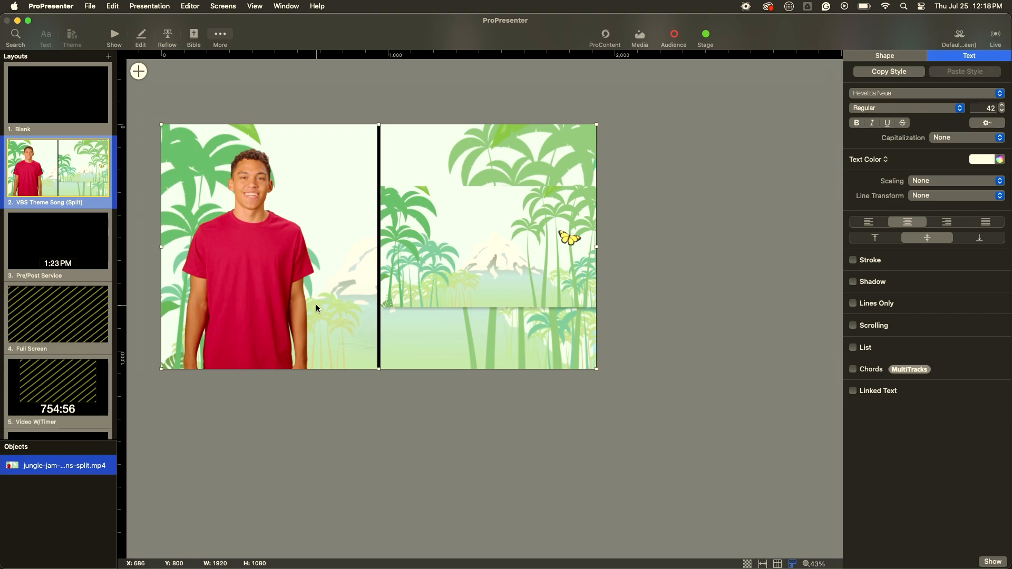
{"action": "mouse_move", "coordinate": [288, 567]}
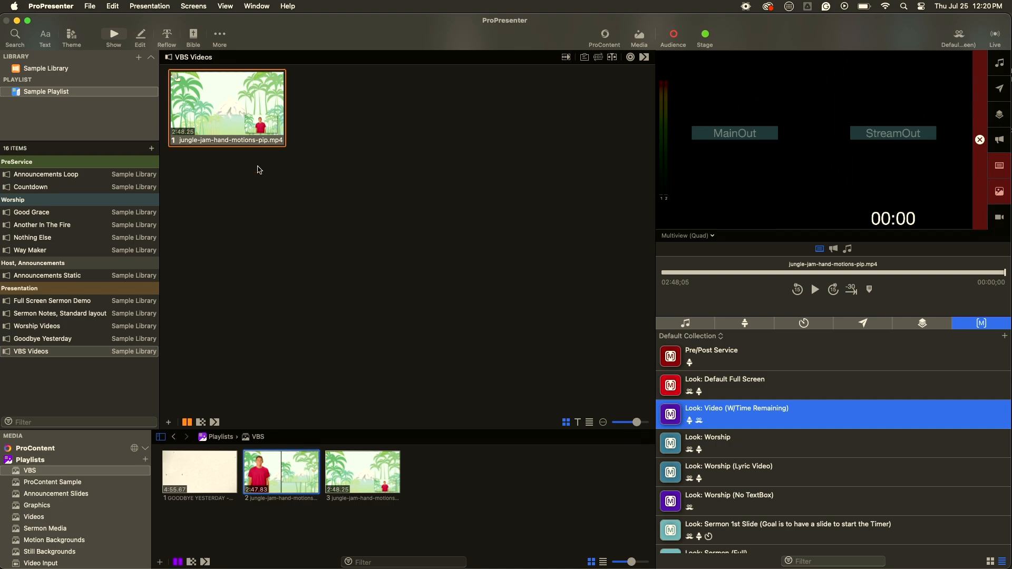
Add a Stage action to the jungle-jam-hand-motions-pip.mp4 slide that sets Stage Screen 1 to the VBS Theme Song (Split) layout
{"action": "right_click", "coordinate": [228, 109]}
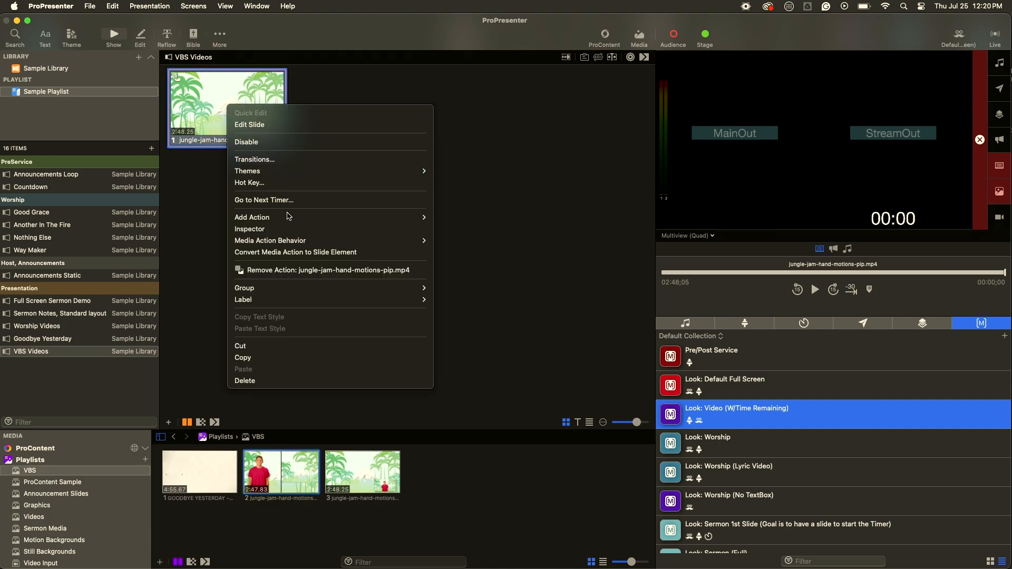
{"action": "mouse_move", "coordinate": [288, 216]}
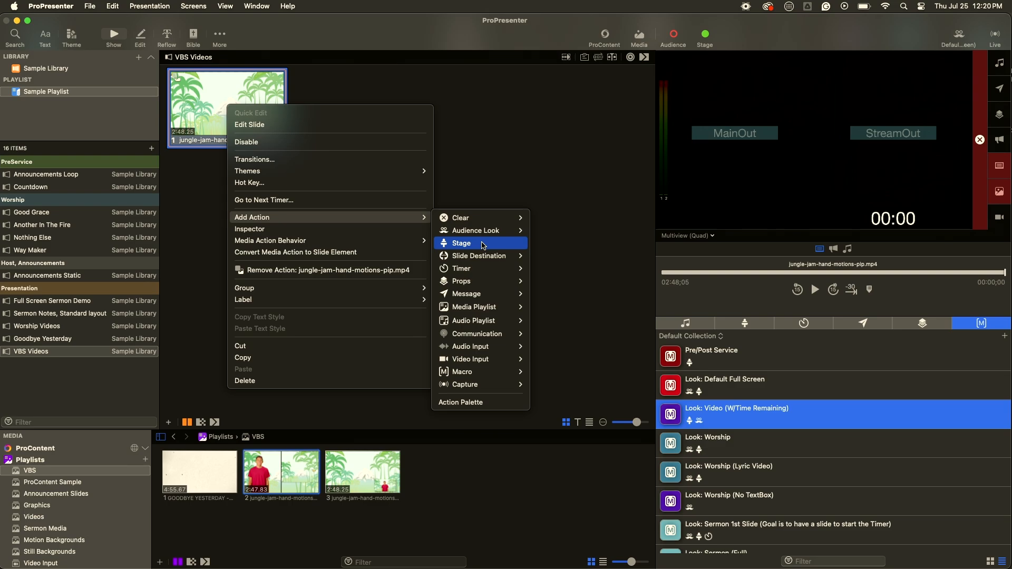
{"action": "left_click", "coordinate": [483, 245]}
{"action": "left_click", "coordinate": [242, 177]}
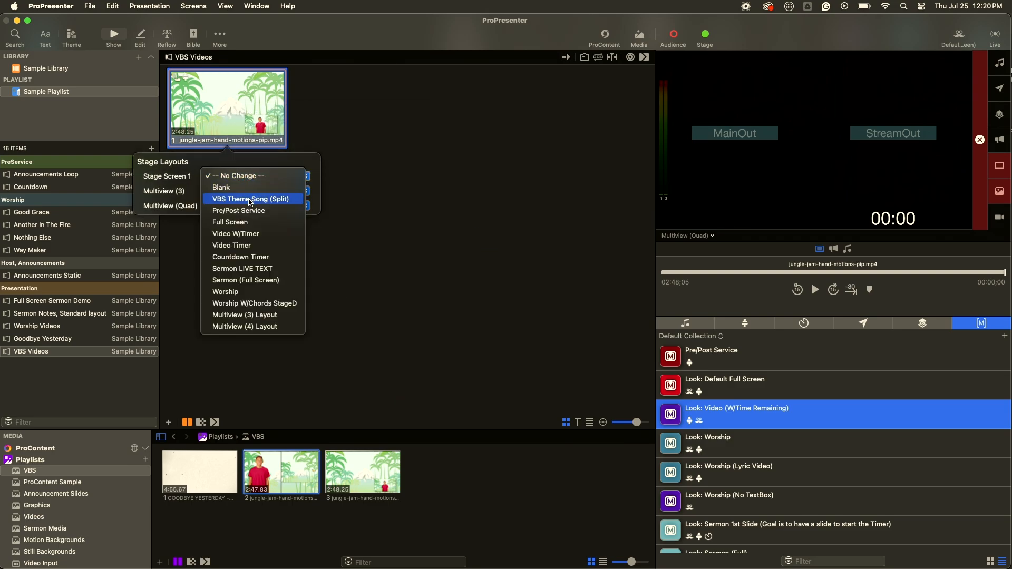
{"action": "left_click", "coordinate": [247, 201]}
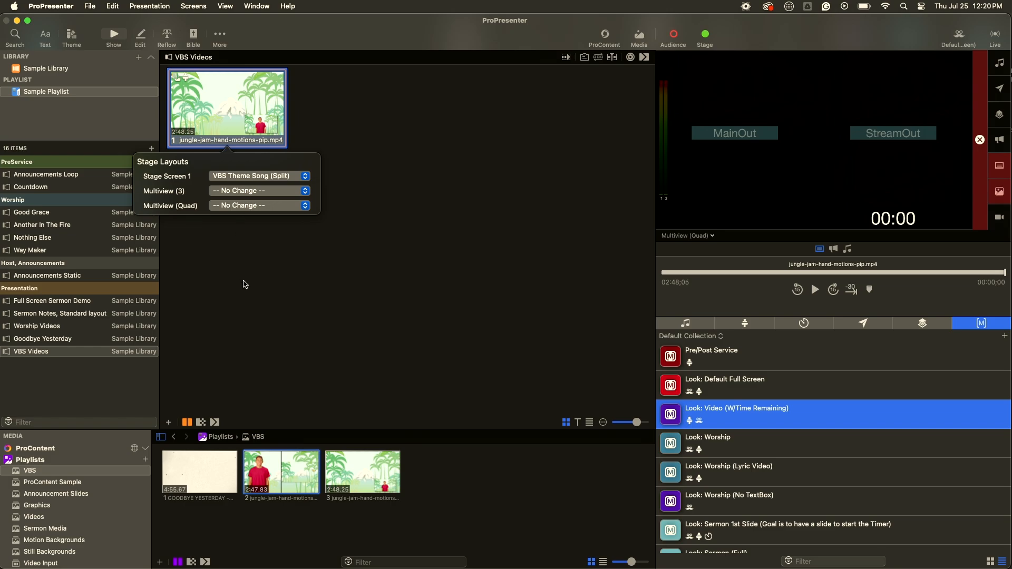
{"action": "left_click", "coordinate": [249, 270]}
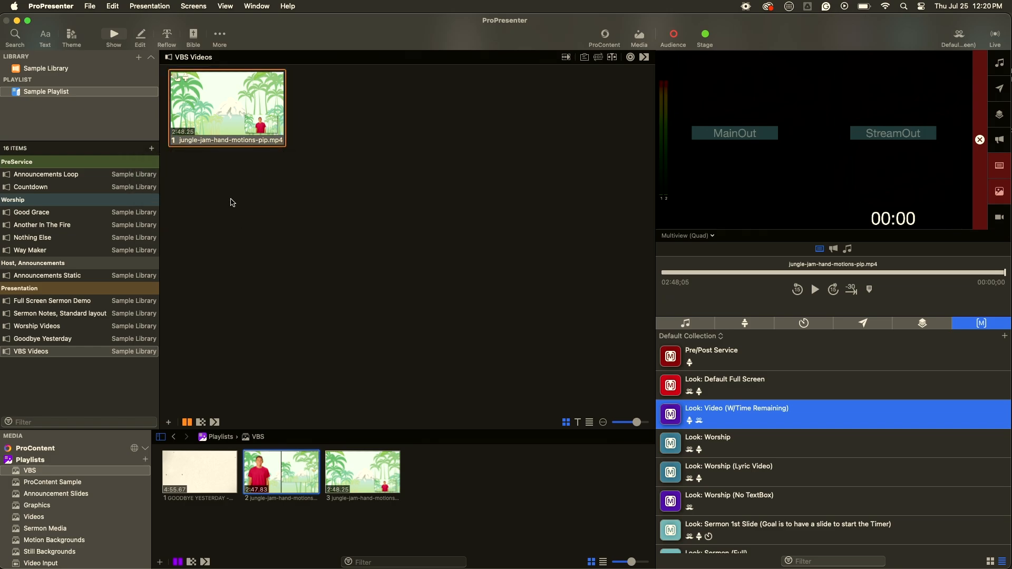
Play the picture-in-picture slide, pause its video and scrub to about 30 seconds to compare it with the stage output
{"action": "left_click", "coordinate": [215, 119]}
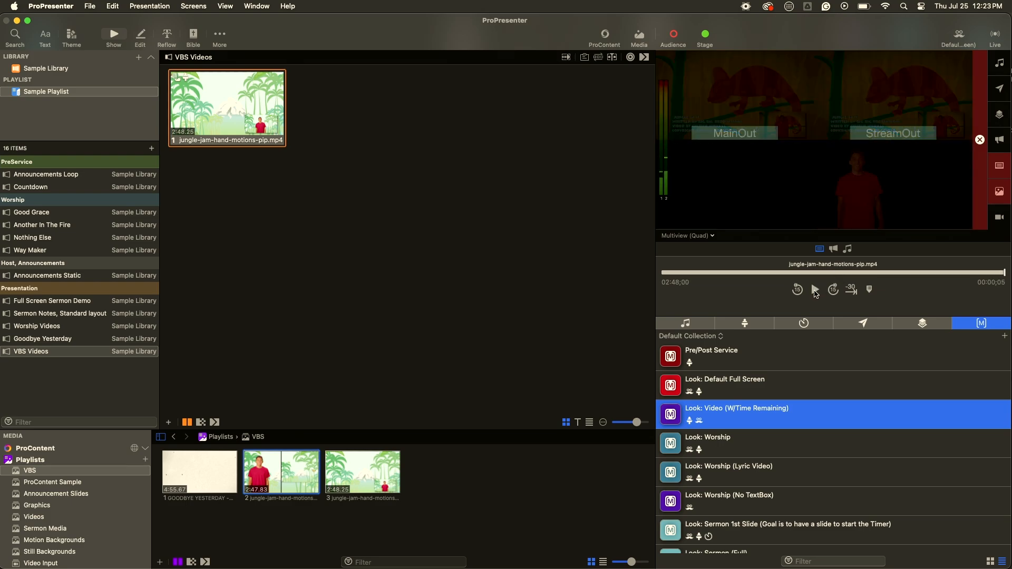
{"action": "left_click", "coordinate": [816, 290]}
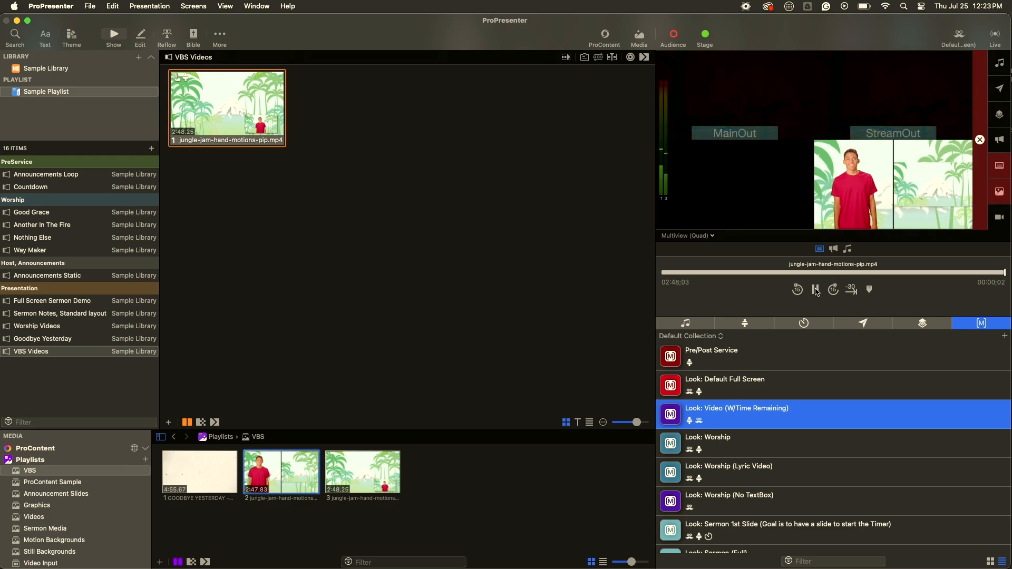
{"action": "left_click", "coordinate": [816, 291]}
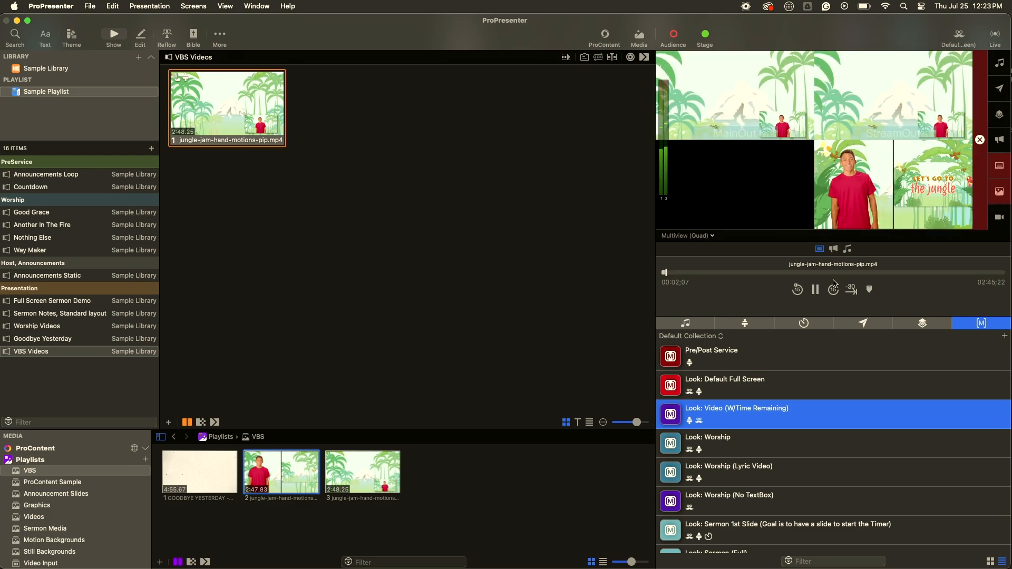
{"action": "left_click", "coordinate": [817, 294]}
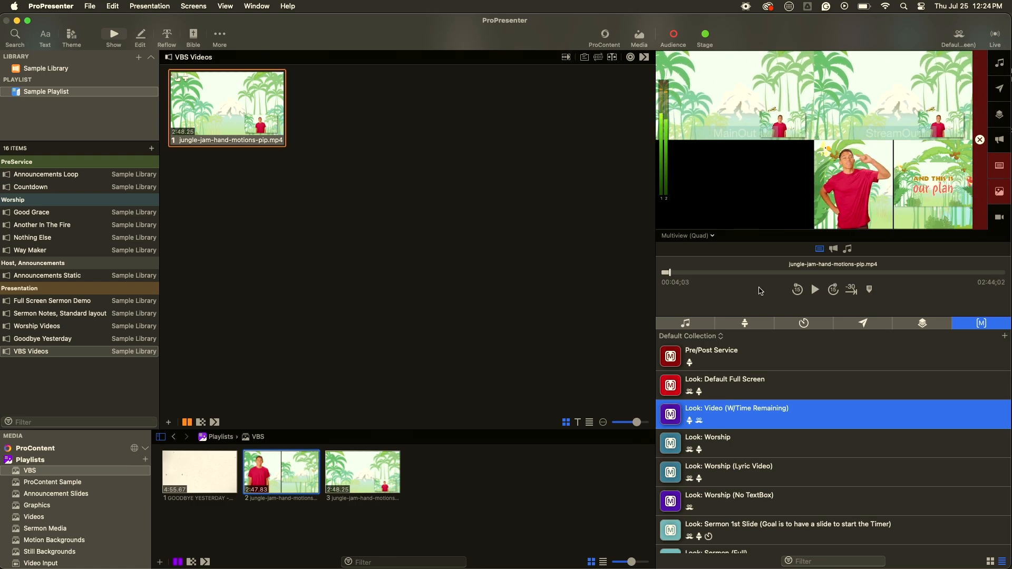
{"action": "left_click_drag", "start_coordinate": [679, 278], "coordinate": [725, 279]}
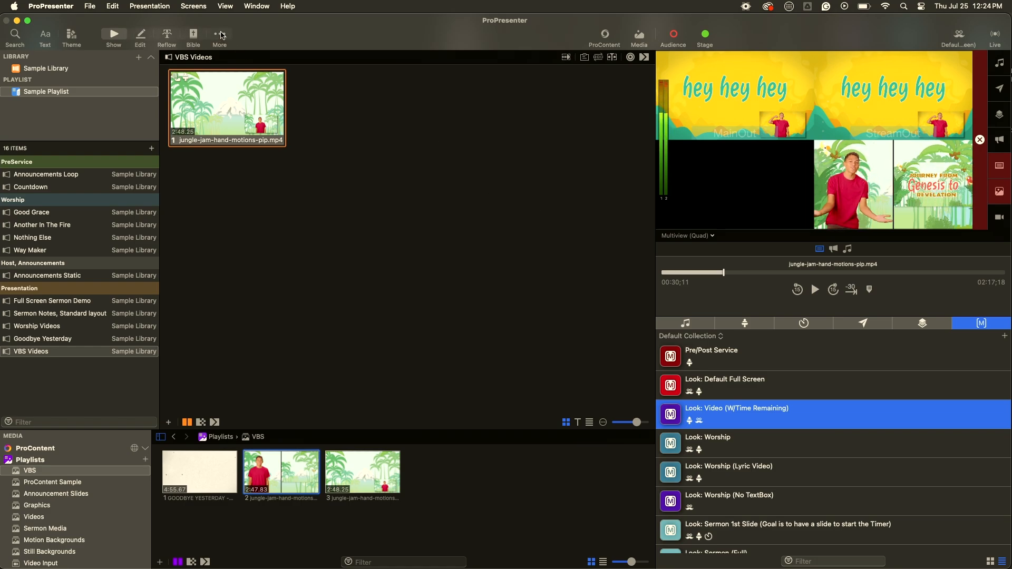
Examine the audio channel settings of the split video in the VBS Theme Song (Split) stage layout and return to the presentation
{"action": "left_click", "coordinate": [222, 36]}
{"action": "left_click", "coordinate": [232, 45]}
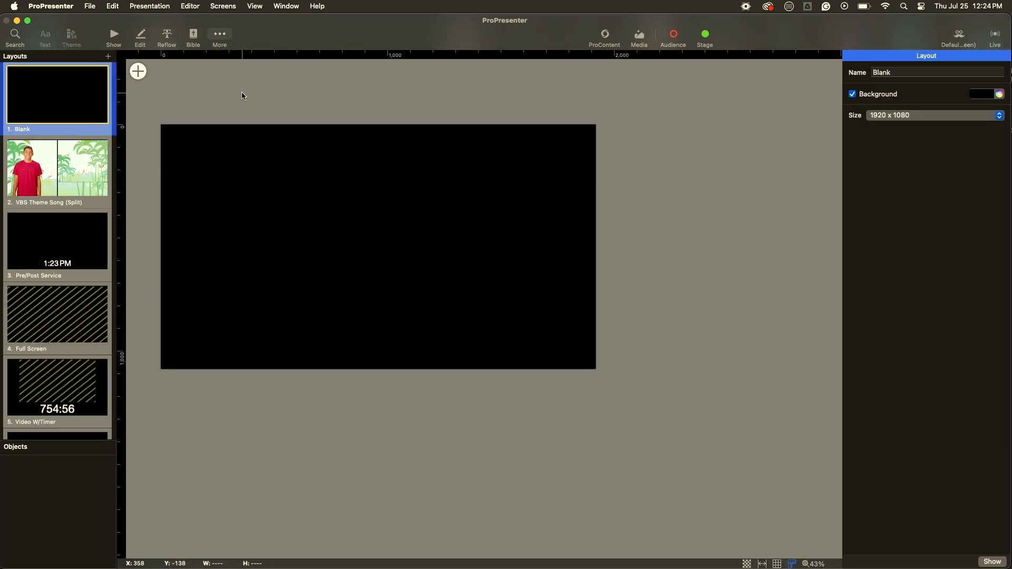
{"action": "left_click", "coordinate": [87, 160]}
{"action": "left_click", "coordinate": [219, 196]}
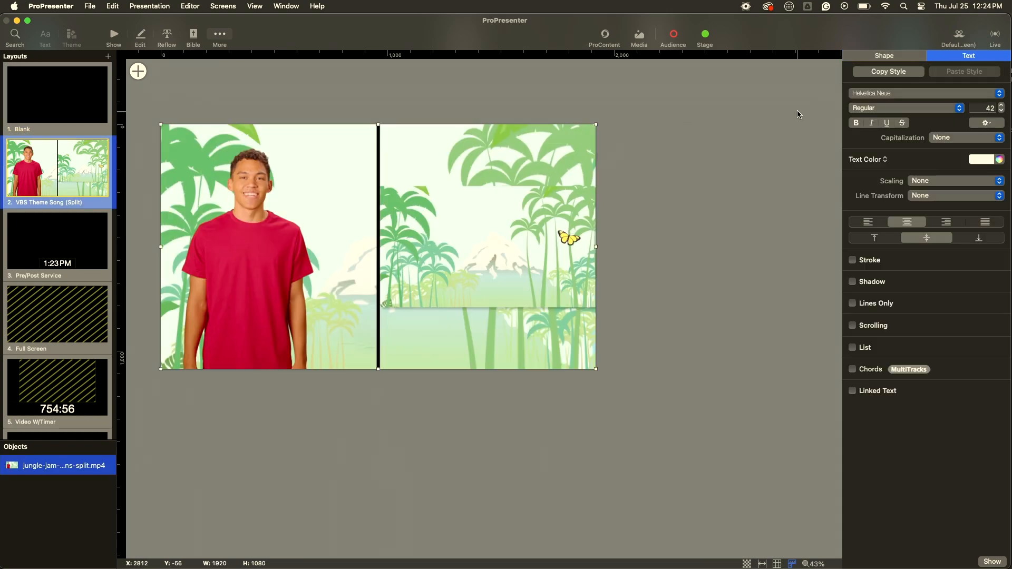
{"action": "left_click", "coordinate": [909, 57]}
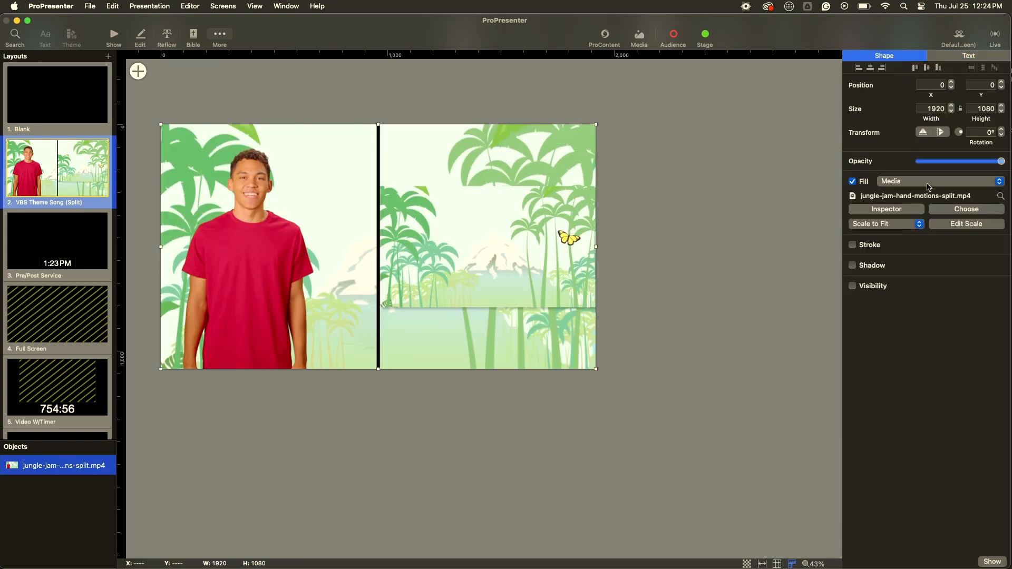
{"action": "left_click", "coordinate": [888, 210]}
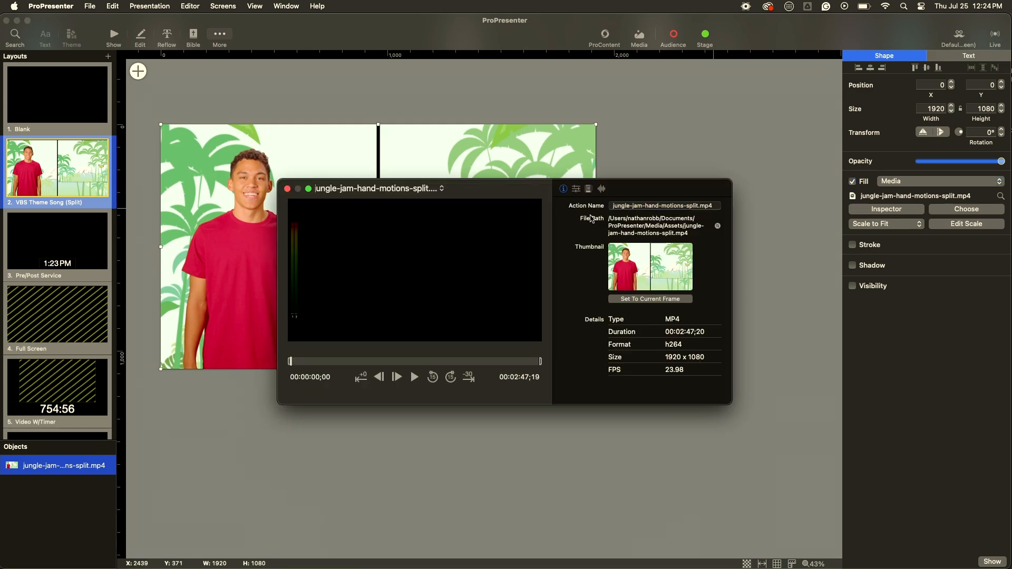
{"action": "left_click", "coordinate": [600, 189]}
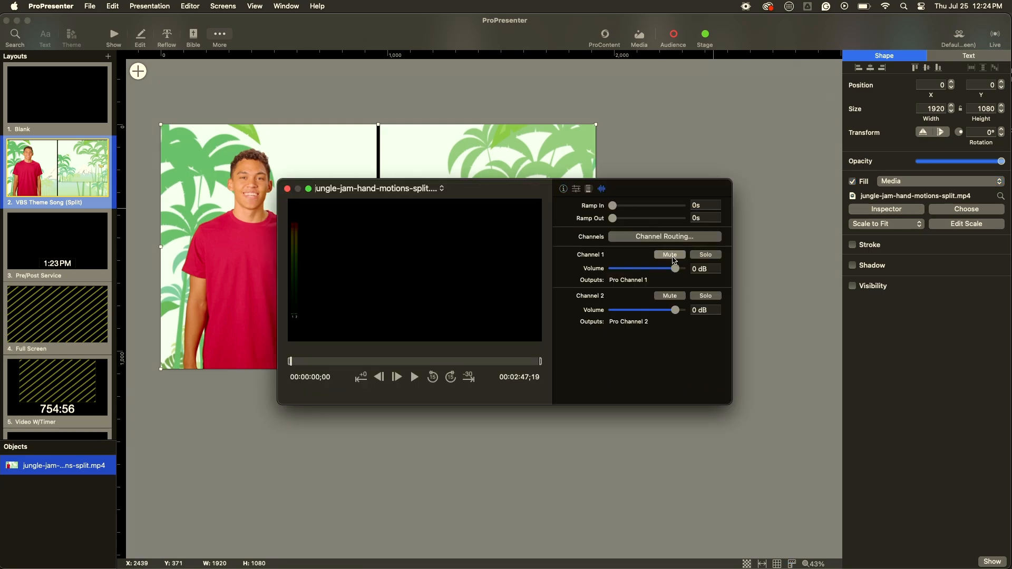
{"action": "left_click", "coordinate": [288, 189]}
{"action": "left_click", "coordinate": [292, 121]}
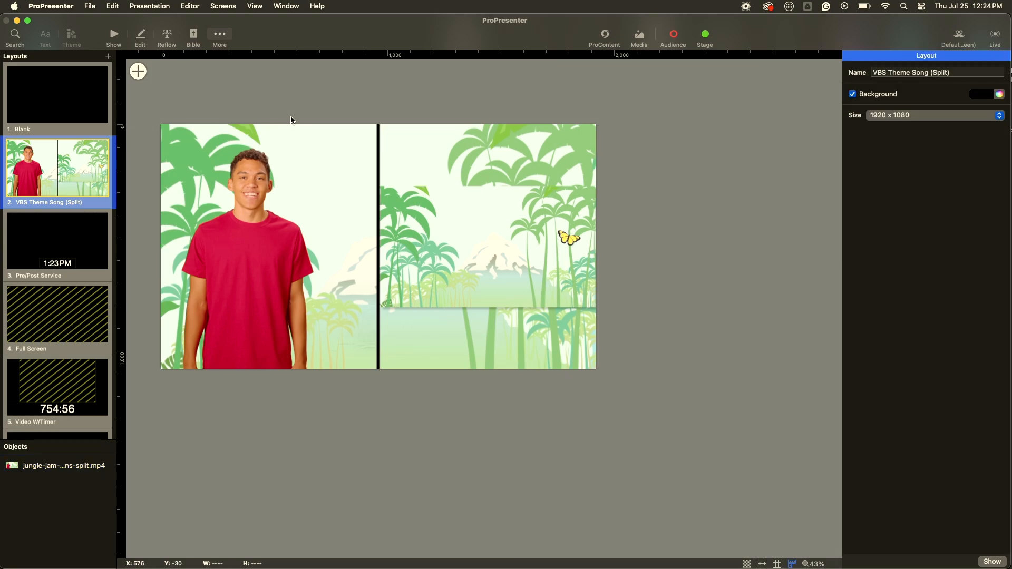
{"action": "left_click", "coordinate": [115, 35]}
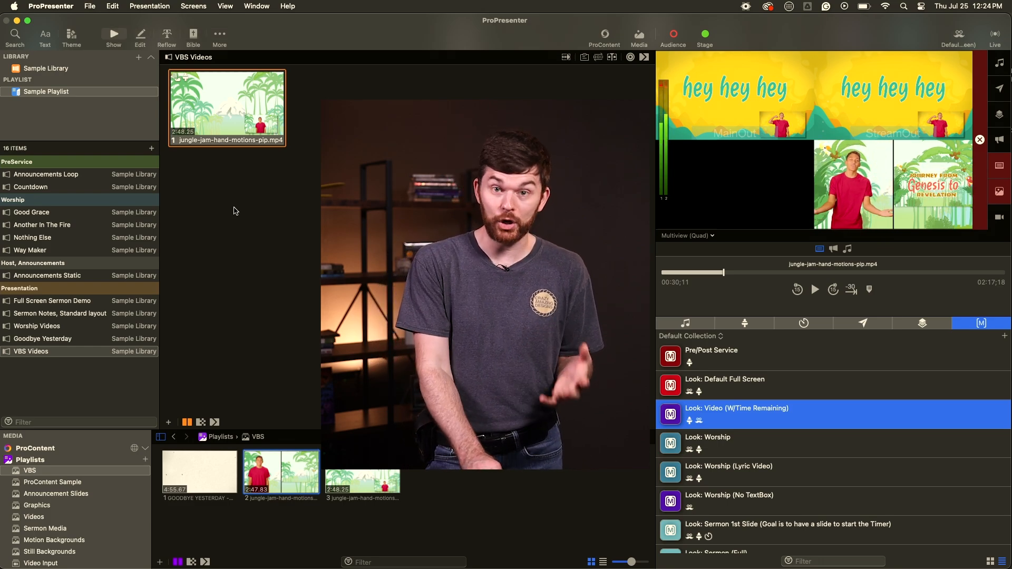
Add a blank slide to VBS Videos and move it ahead of the jungle-jam-hand-motions-pip.mp4 slide
{"action": "left_click", "coordinate": [169, 423]}
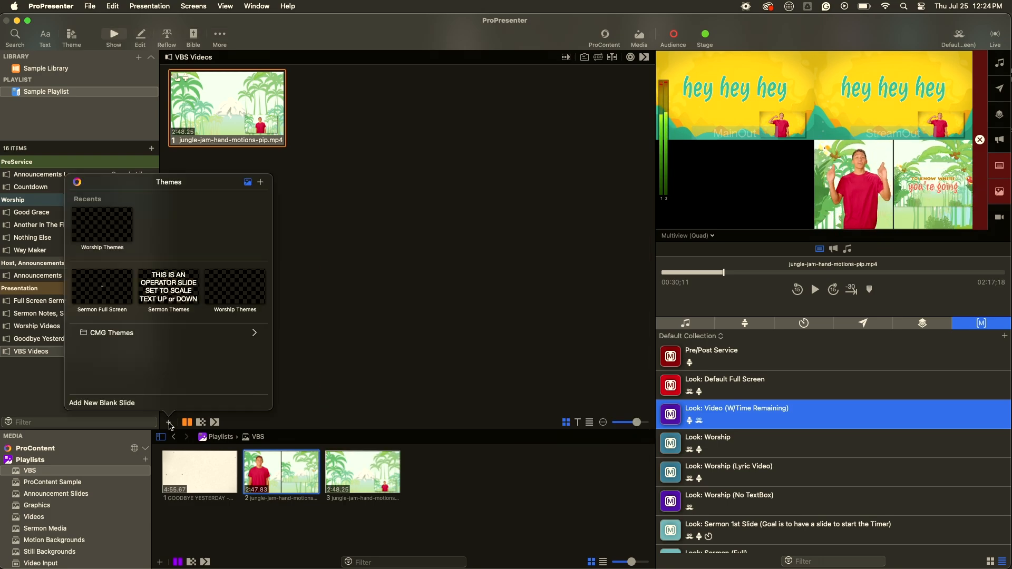
{"action": "left_click", "coordinate": [130, 404]}
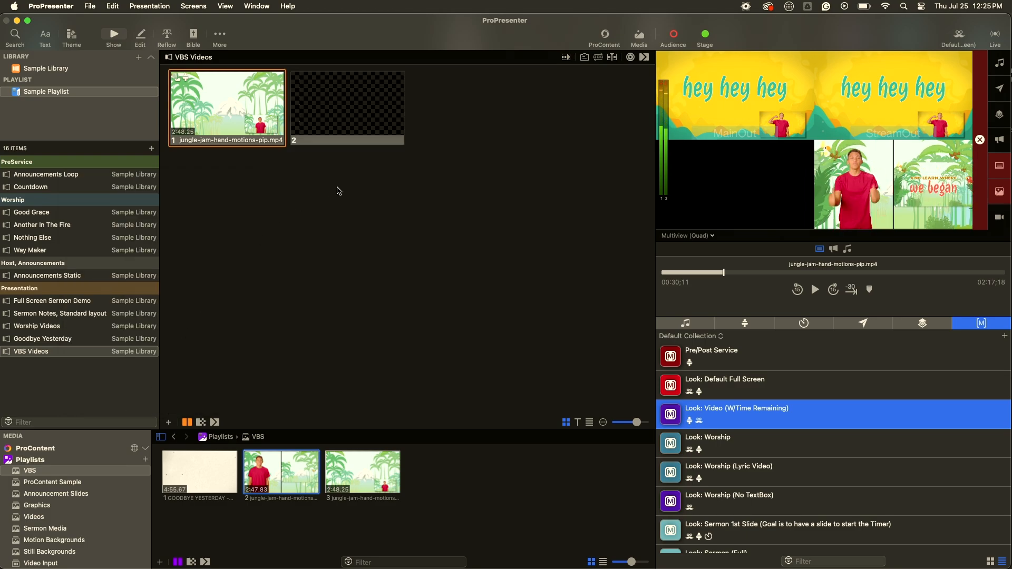
{"action": "left_click_drag", "start_coordinate": [334, 127], "coordinate": [167, 119]}
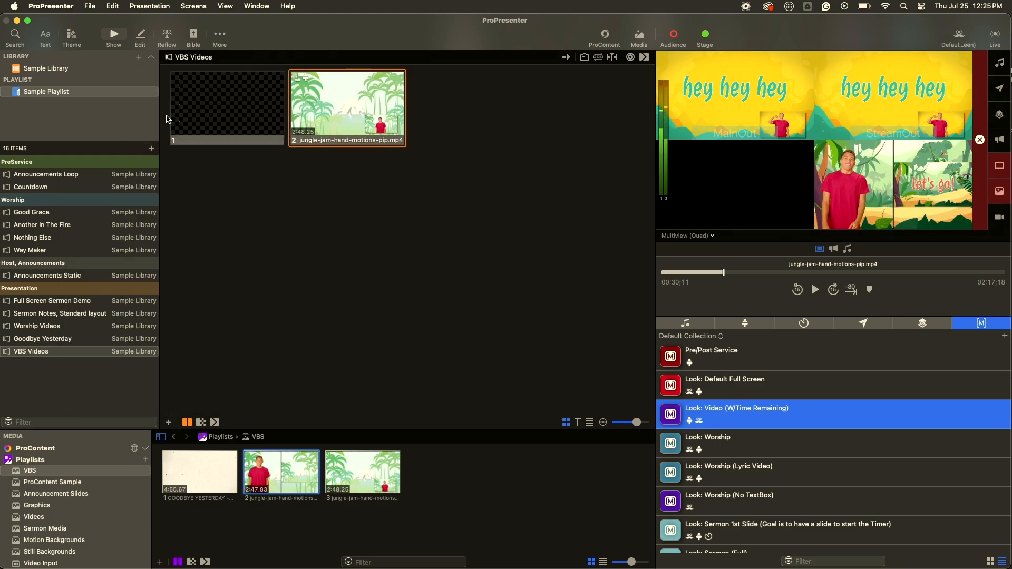
Add a Stage action setting Stage Screen 1 to Blank to the blank slide, and test it after playing the video slide
{"action": "right_click", "coordinate": [212, 113]}
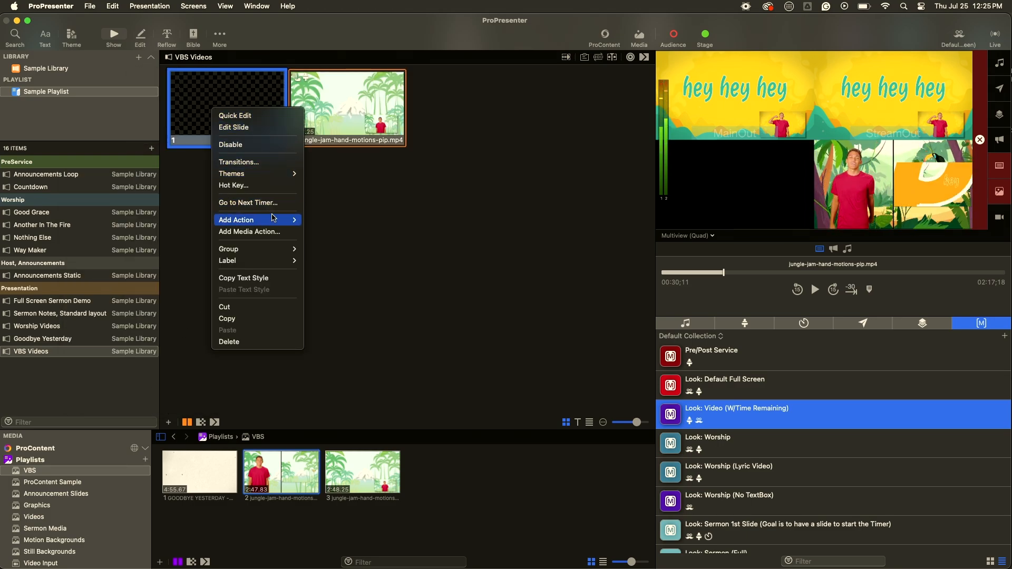
{"action": "mouse_move", "coordinate": [253, 219]}
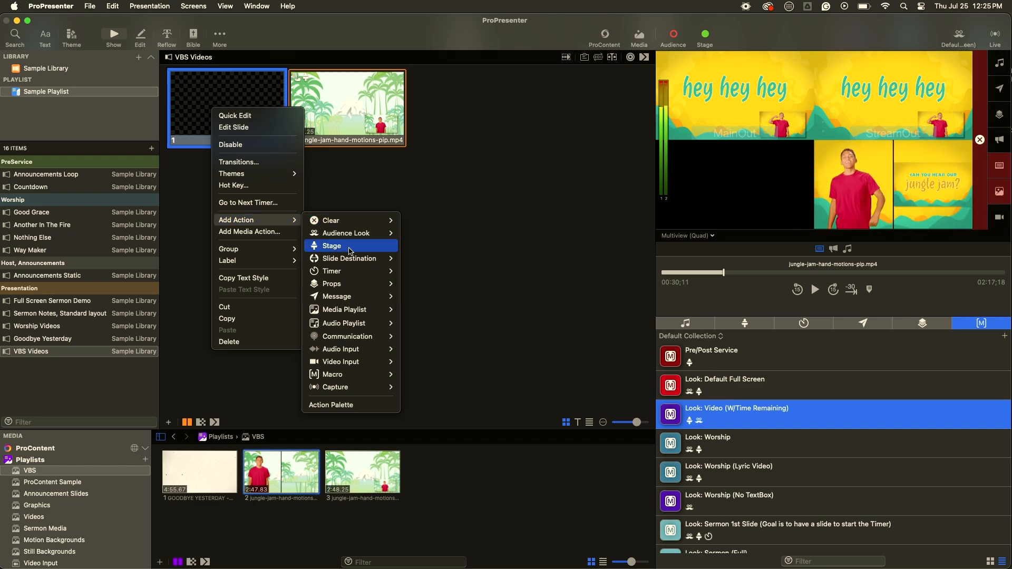
{"action": "left_click", "coordinate": [350, 248]}
{"action": "left_click", "coordinate": [253, 176]}
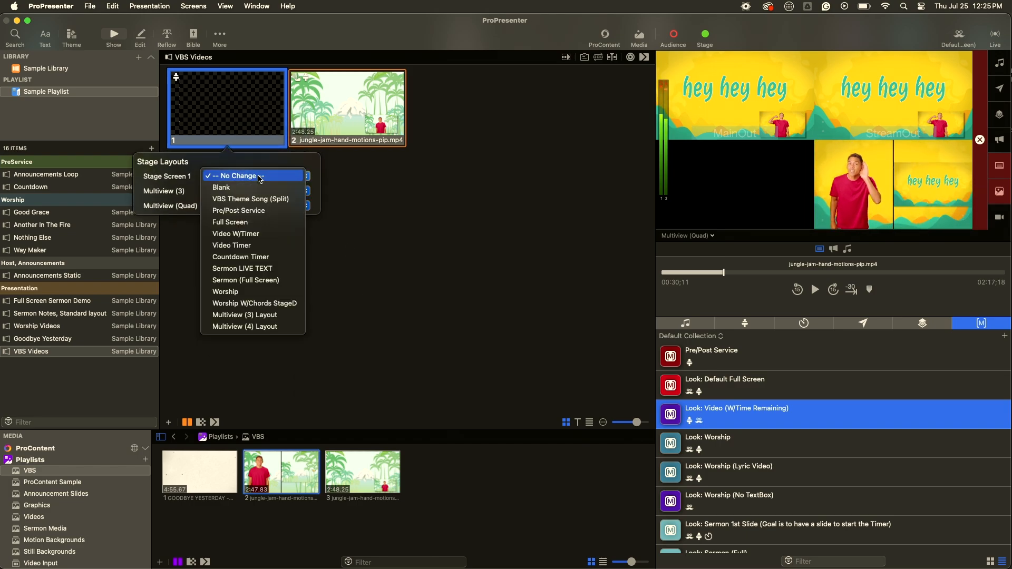
{"action": "left_click", "coordinate": [250, 192]}
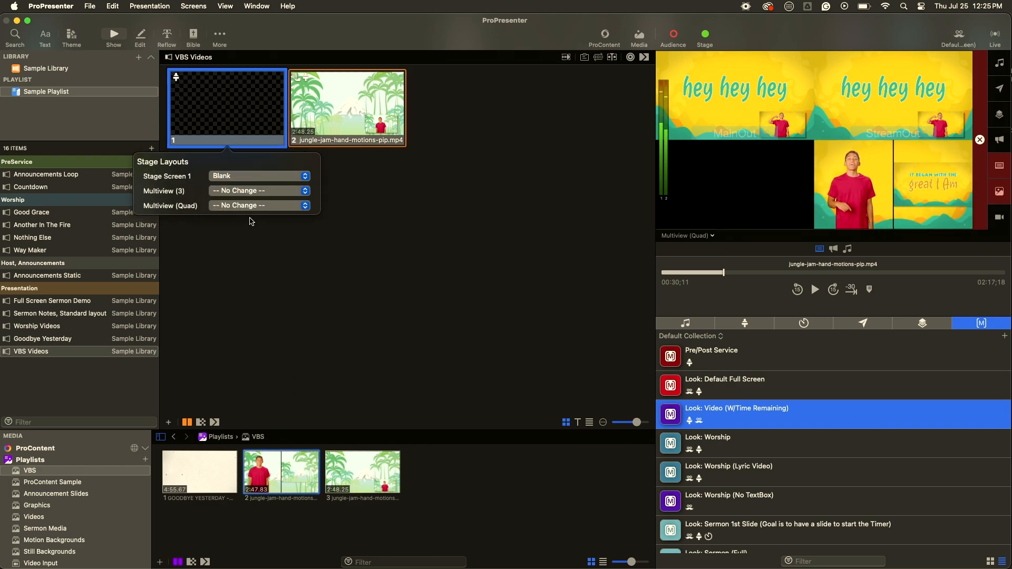
{"action": "left_click", "coordinate": [260, 259]}
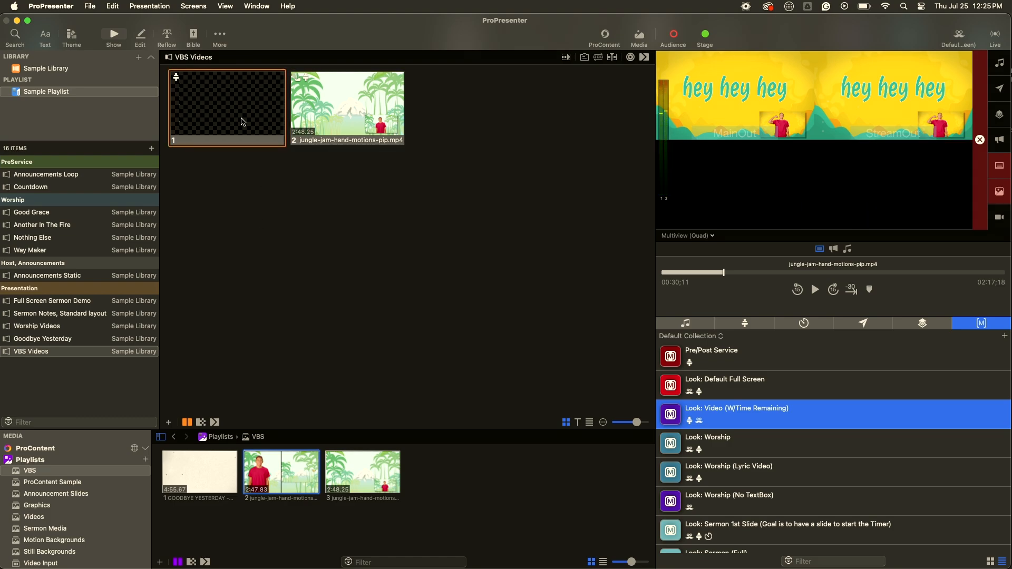
{"action": "left_click", "coordinate": [342, 117]}
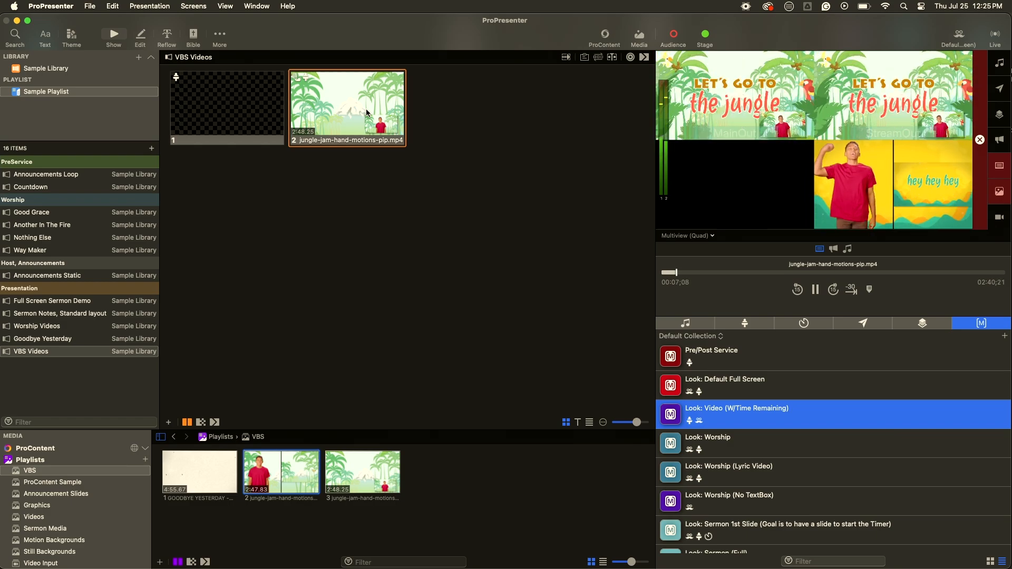
{"action": "left_click", "coordinate": [228, 106]}
Label the blank first slide of VBS Videos STOP
{"action": "right_click", "coordinate": [231, 125]}
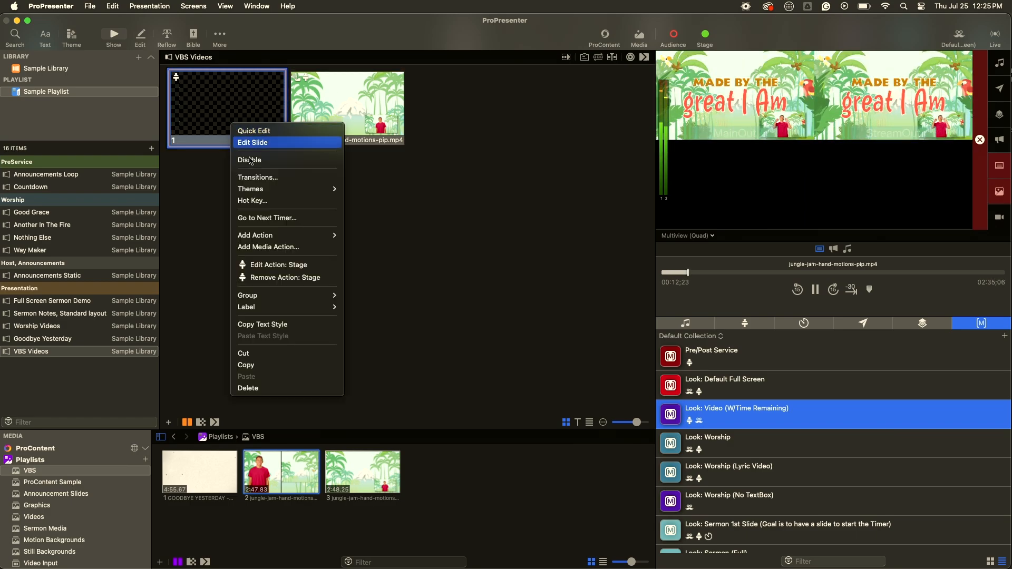
{"action": "mouse_move", "coordinate": [281, 311]}
{"action": "left_click", "coordinate": [365, 308]}
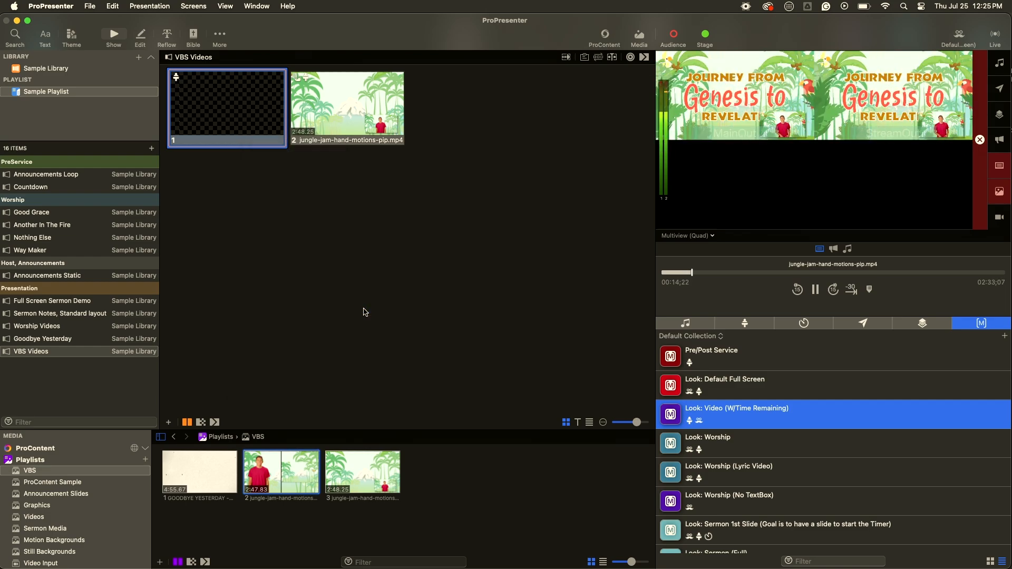
{"action": "type", "text": "STOP"}
{"action": "key", "text": "Return"}
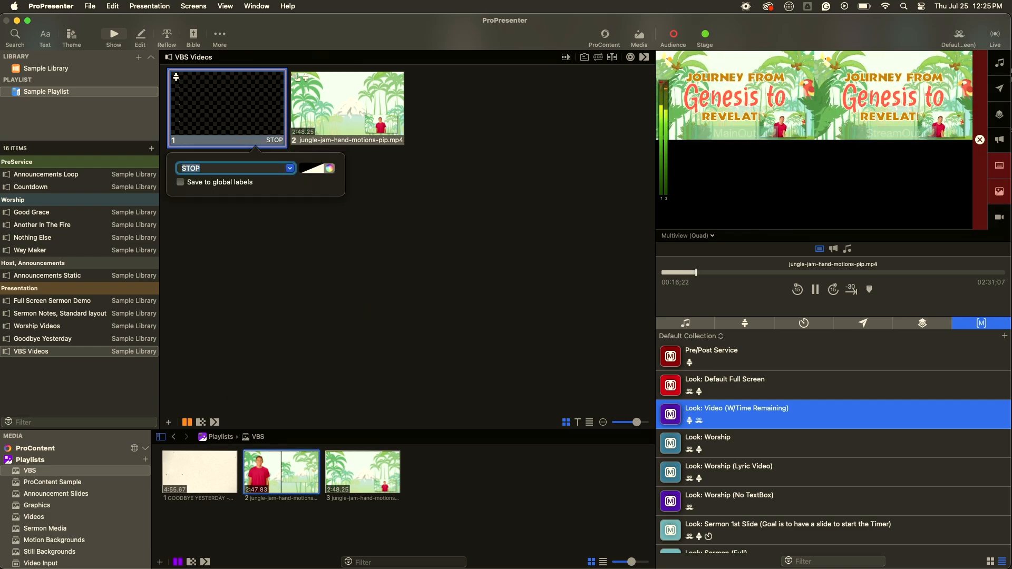
{"action": "left_click", "coordinate": [372, 325]}
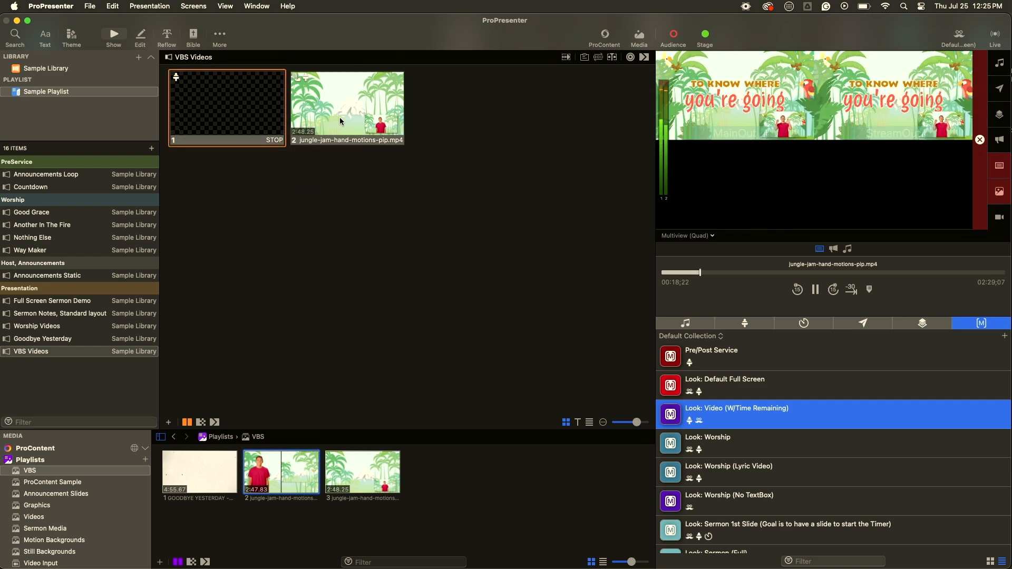